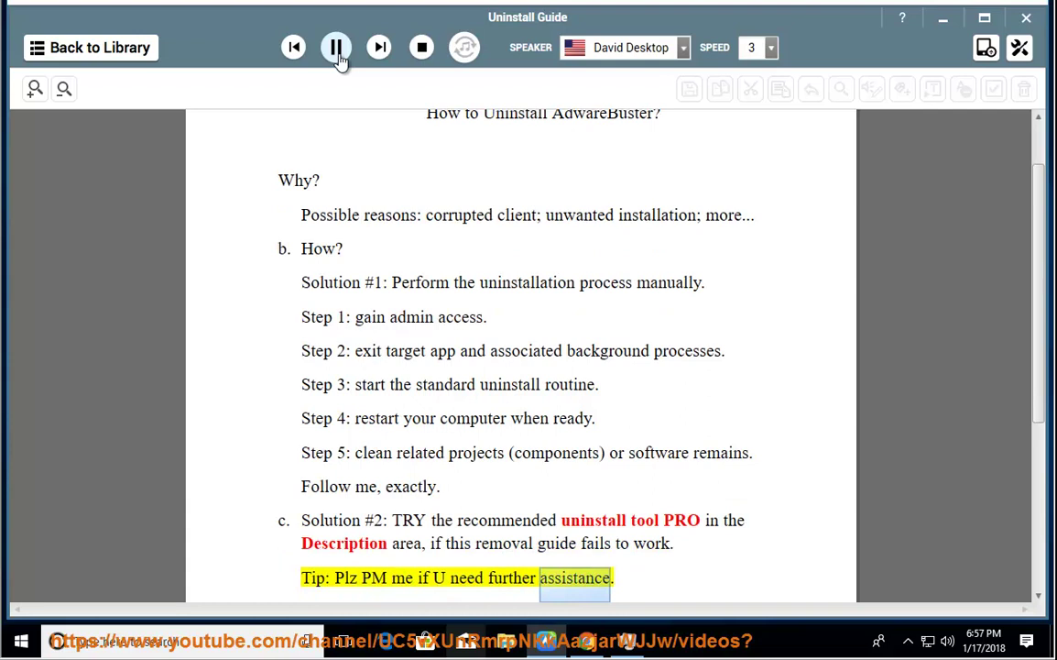
- Close the uninstall guide and the AdwareBuster about window, and minimize the main AdwareBuster window
{"action": "left_click", "coordinate": [1030, 20]}
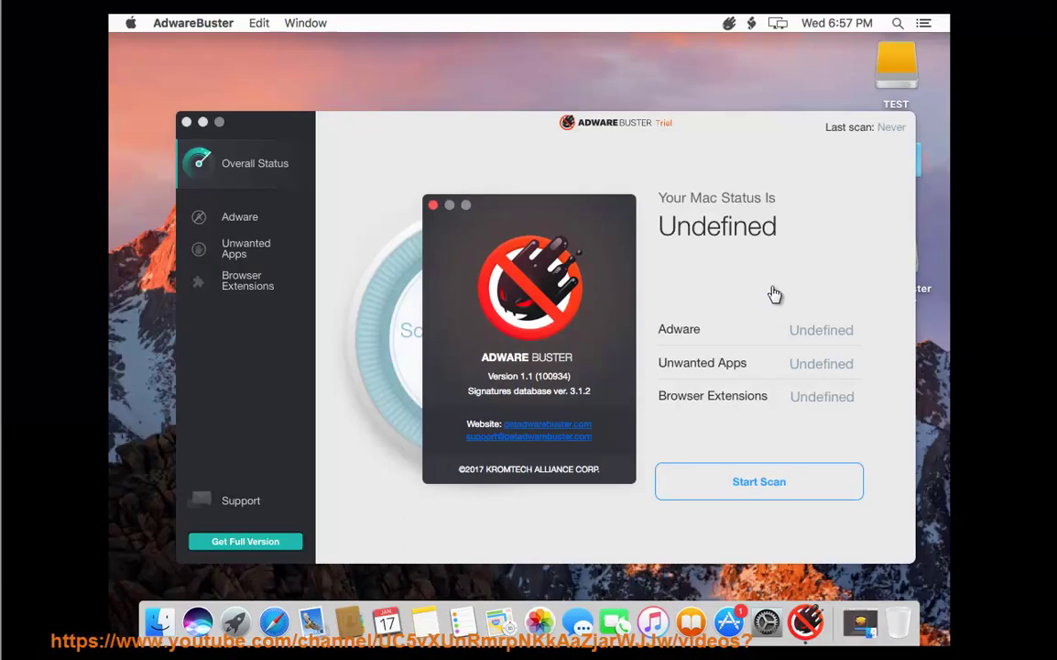
{"action": "left_click", "coordinate": [433, 206]}
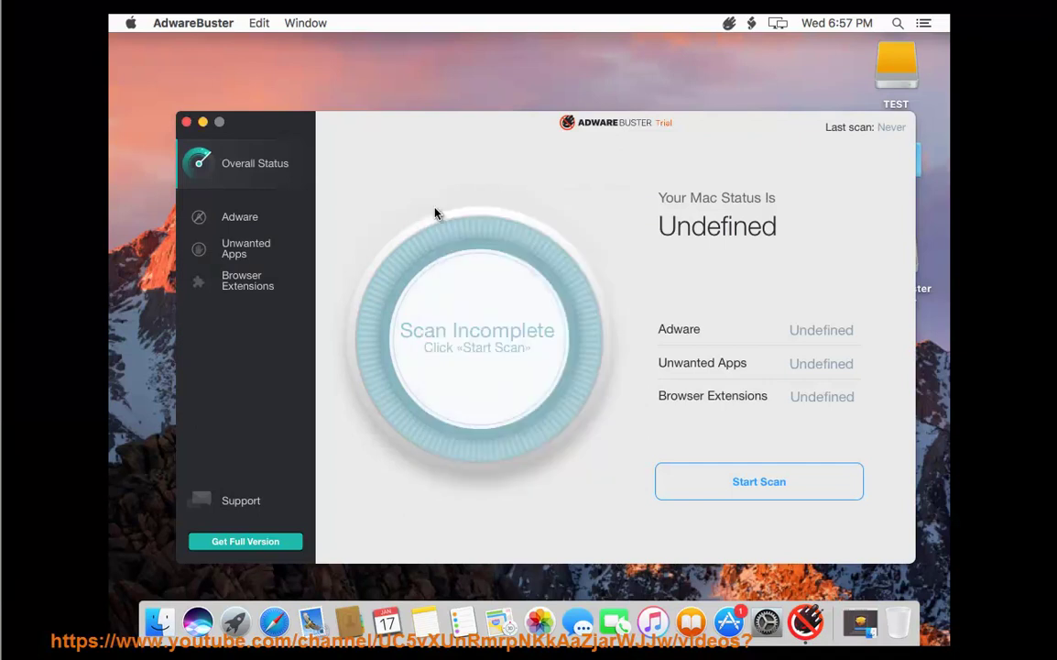
{"action": "left_click", "coordinate": [203, 123]}
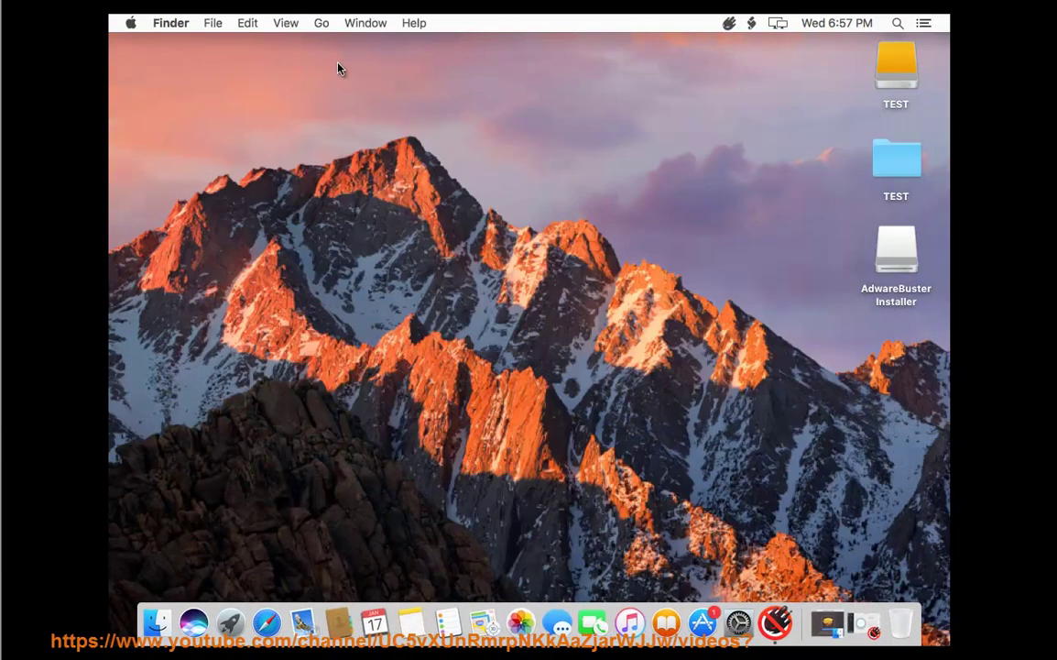
- Open the Utilities folder and launch Activity Monitor
{"action": "left_click", "coordinate": [323, 25]}
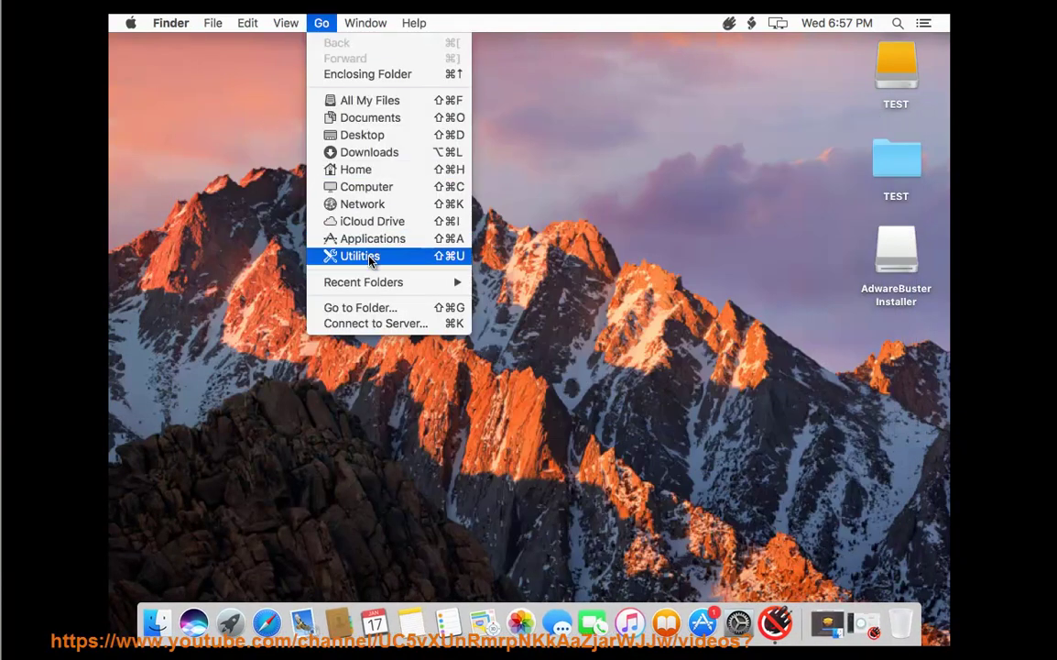
{"action": "left_click", "coordinate": [331, 230]}
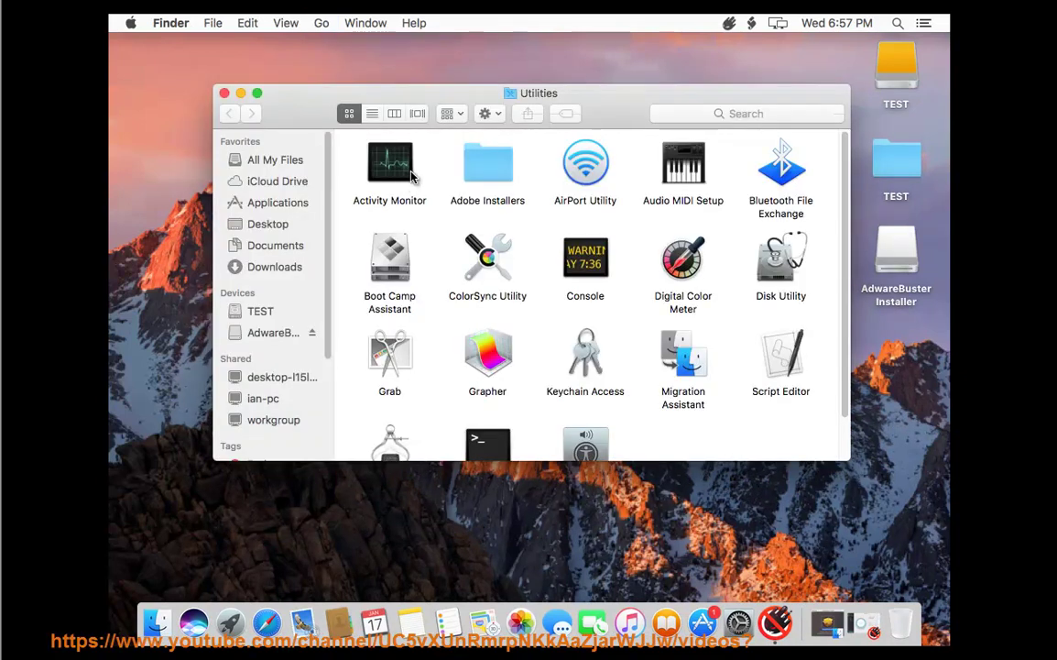
{"action": "double_click", "coordinate": [392, 178]}
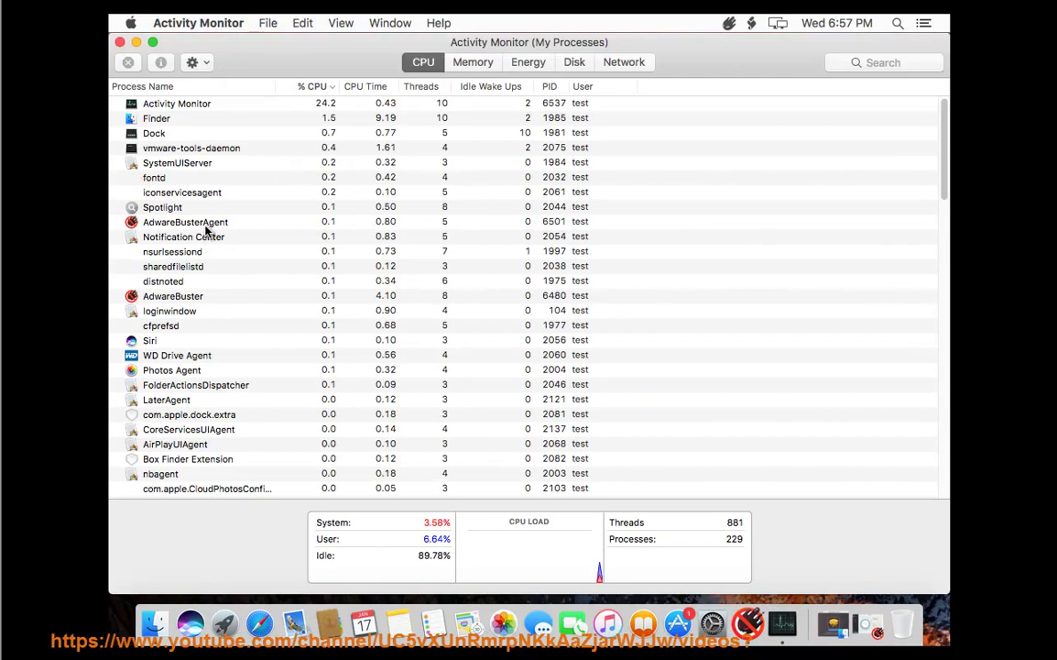
- Inspect the AdwareBusterAgent process and copy its entire list of open files and ports
{"action": "left_click", "coordinate": [204, 223]}
{"action": "left_click", "coordinate": [209, 300]}
{"action": "left_click", "coordinate": [220, 224]}
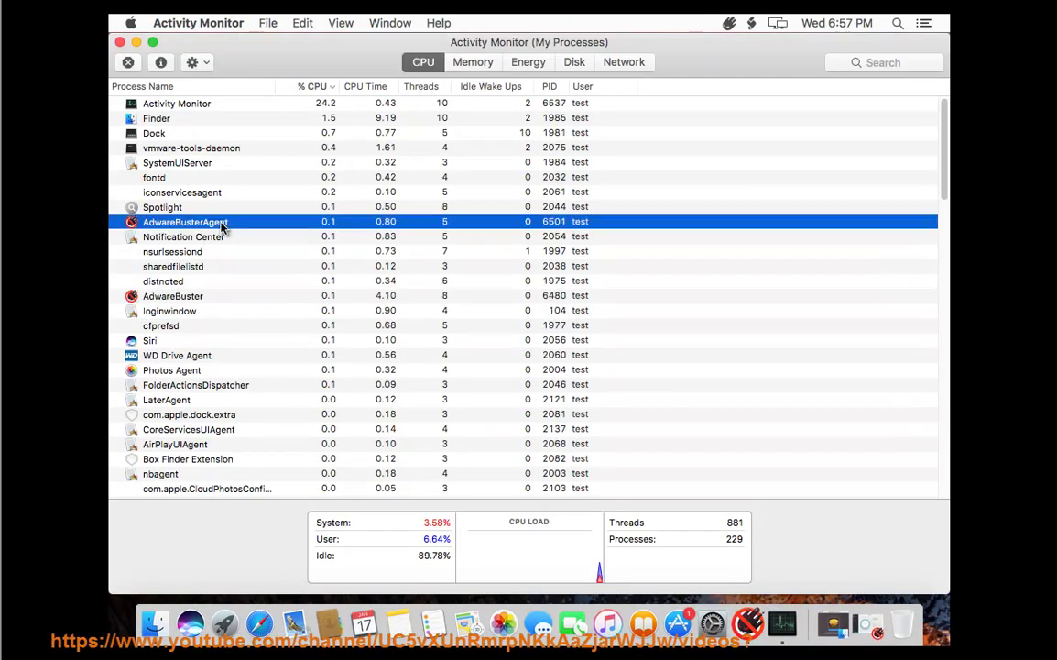
{"action": "left_click", "coordinate": [157, 60]}
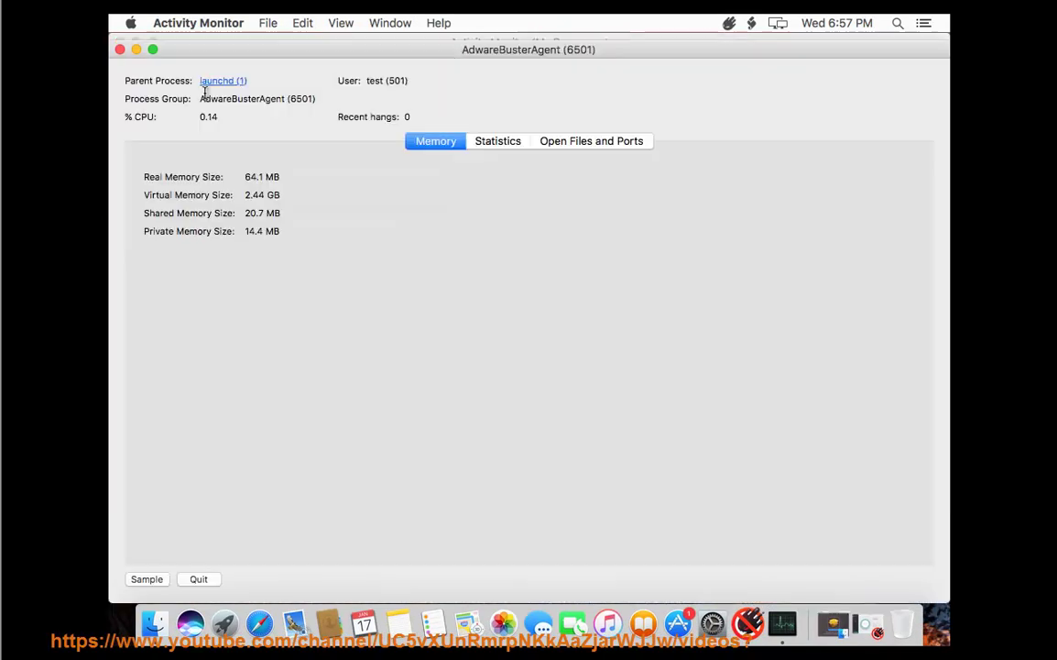
{"action": "left_click", "coordinate": [568, 142]}
{"action": "left_click_drag", "start_coordinate": [160, 165], "coordinate": [600, 648]}
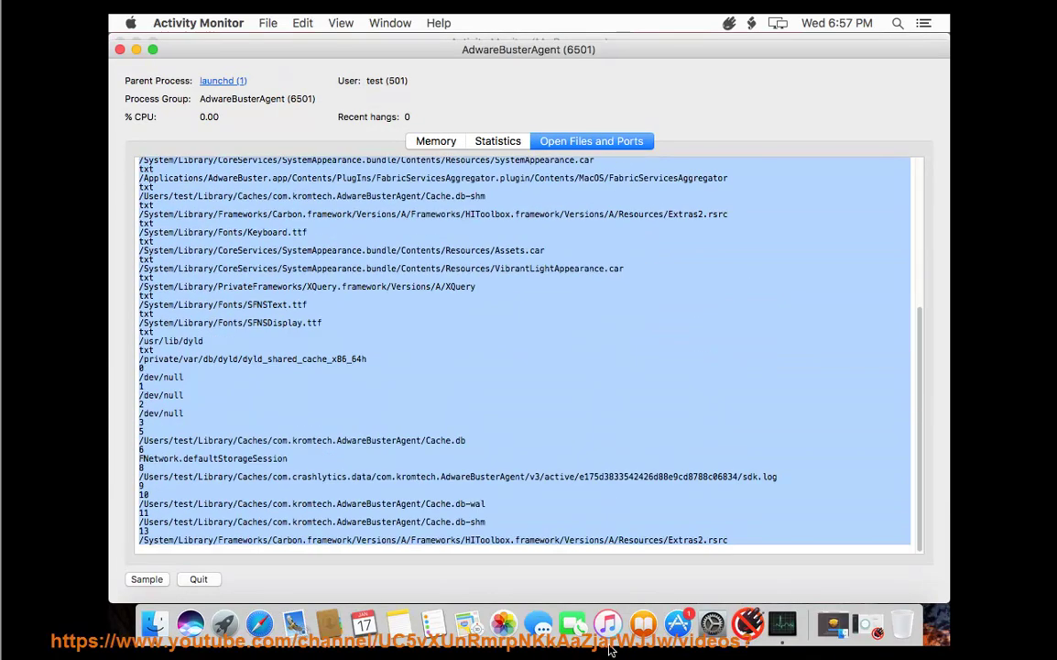
{"action": "right_click", "coordinate": [296, 241]}
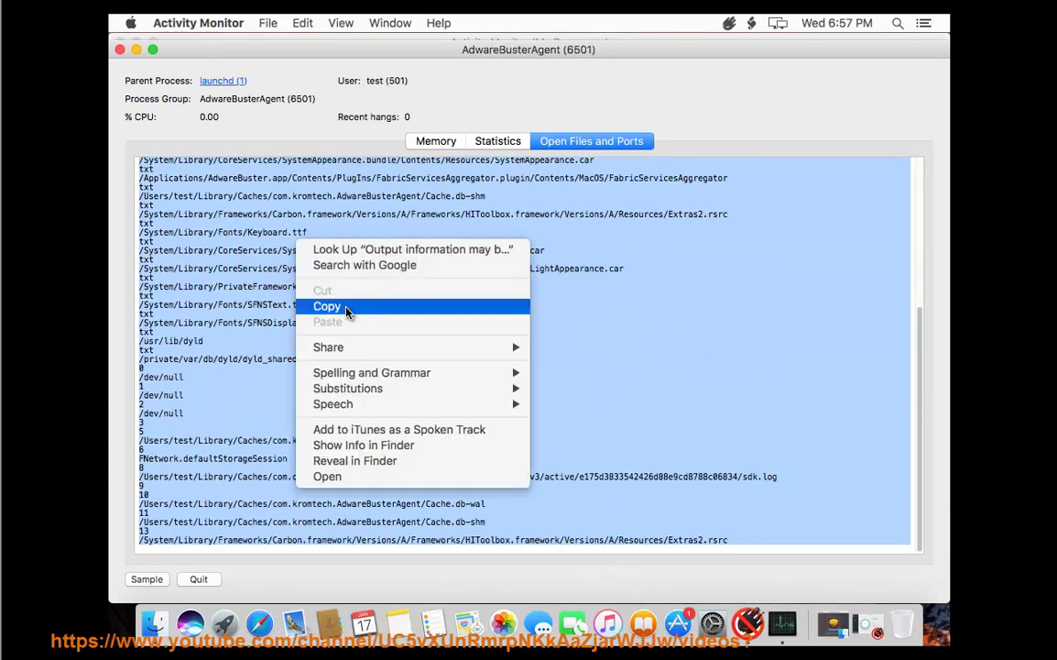
{"action": "left_click", "coordinate": [312, 279]}
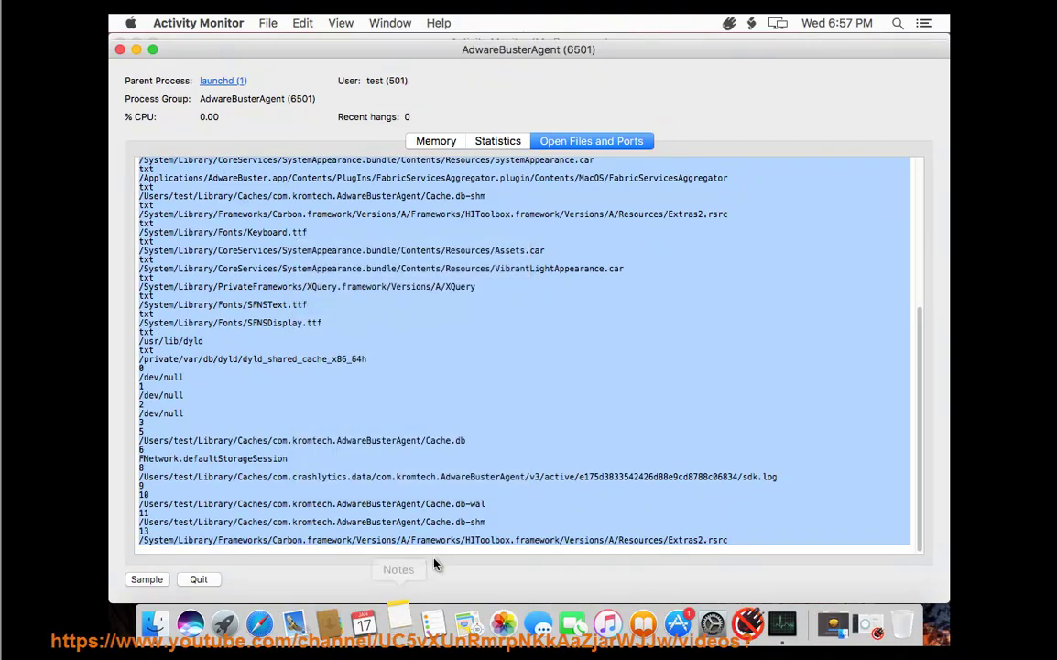
- In Notes, delete the existing note, paste the copied file list into a new note, and put the Notes window away
{"action": "left_click", "coordinate": [398, 624]}
{"action": "left_click", "coordinate": [459, 63]}
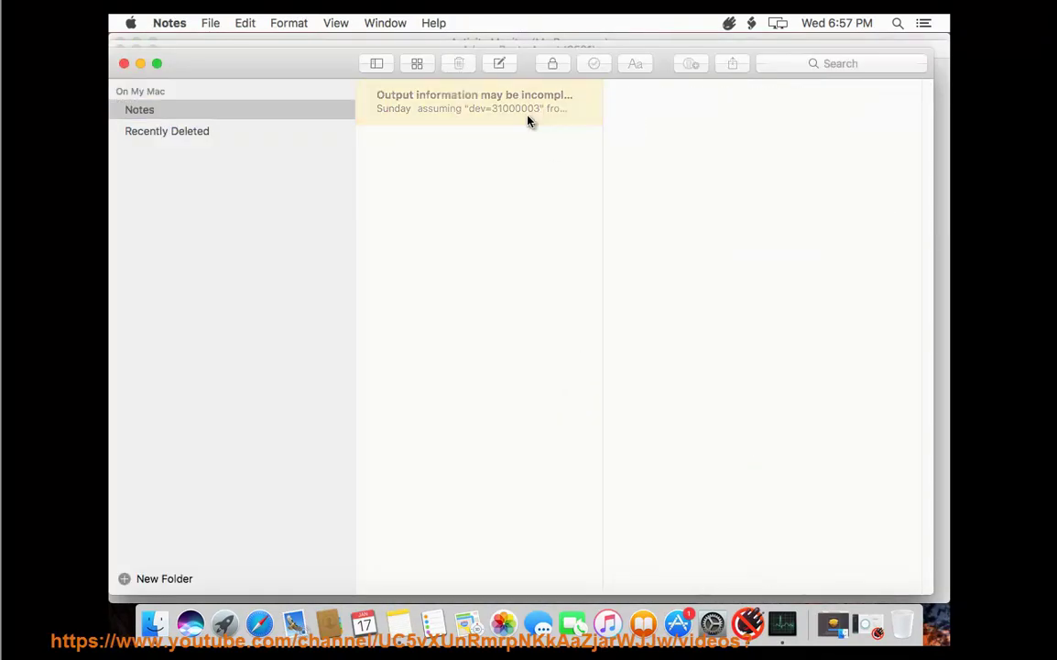
{"action": "left_click", "coordinate": [724, 142]}
{"action": "right_click", "coordinate": [698, 132]}
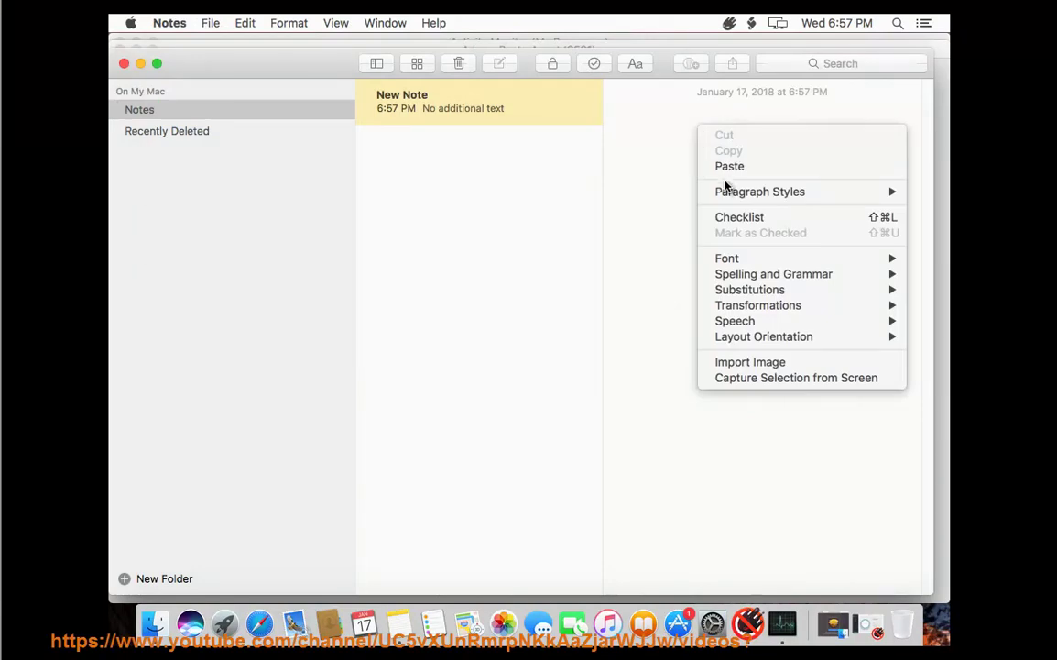
{"action": "left_click", "coordinate": [729, 165]}
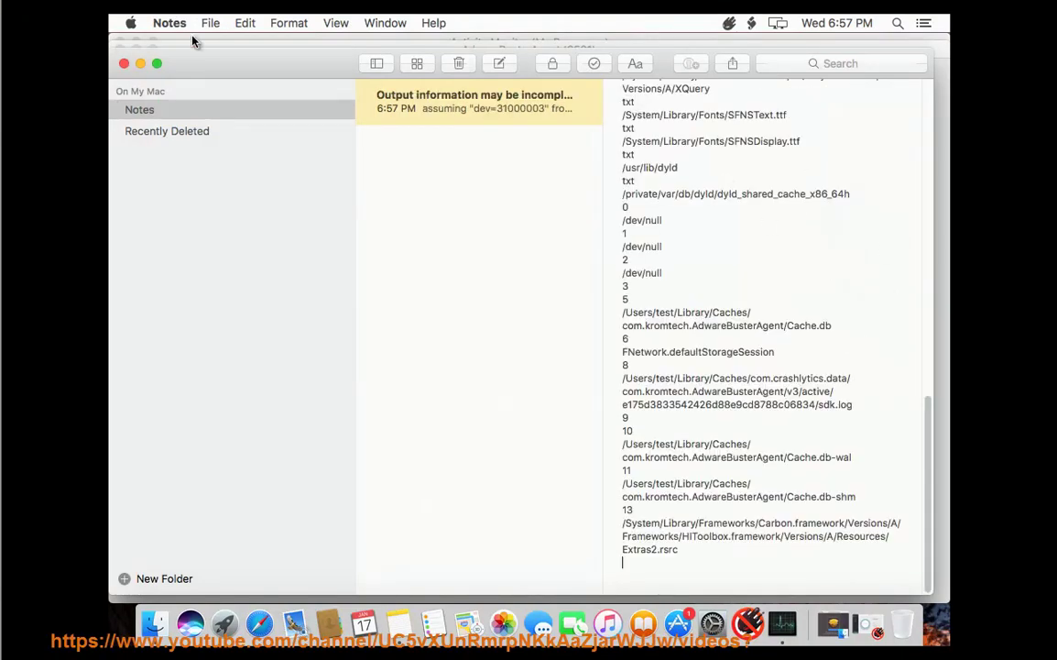
{"action": "left_click", "coordinate": [125, 61]}
- Review the application paths in AdwareBusterAgent's open files list, and close its process details
{"action": "left_click", "coordinate": [227, 189]}
{"action": "key", "text": "super+a"}
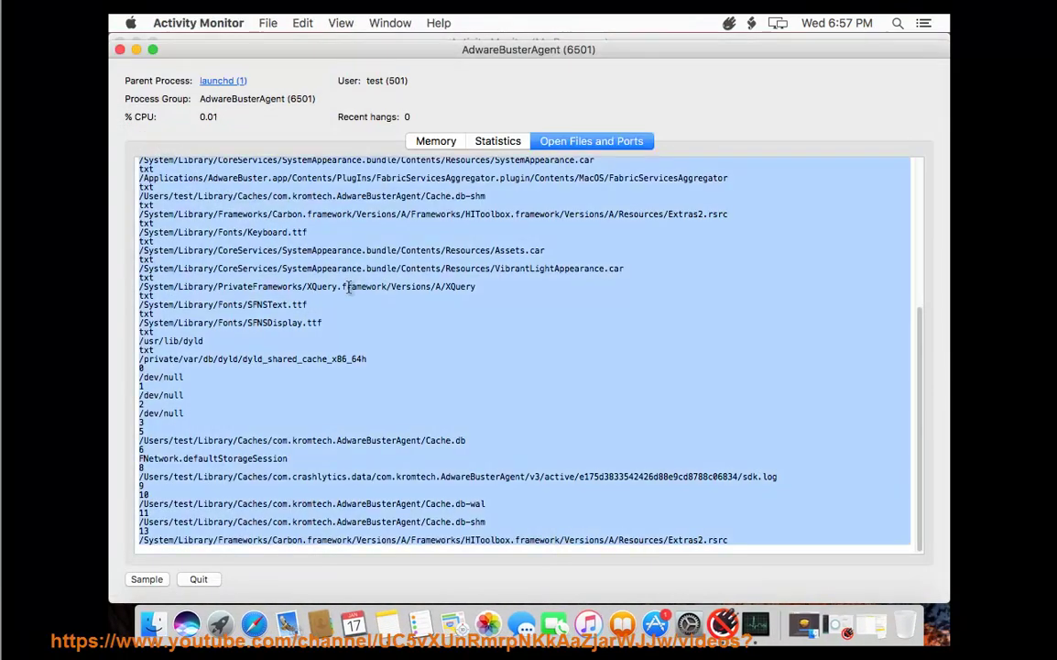
{"action": "scroll", "coordinate": [482, 423], "scroll_direction": "up", "scroll_amount": 10}
{"action": "double_click", "coordinate": [183, 216]}
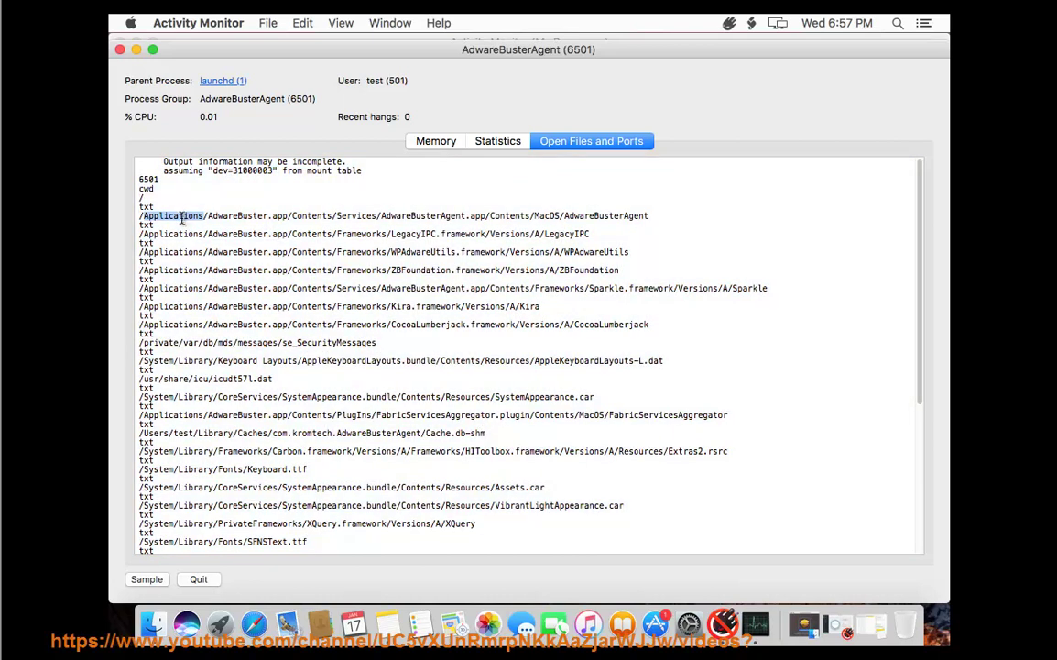
{"action": "left_click", "coordinate": [120, 51]}
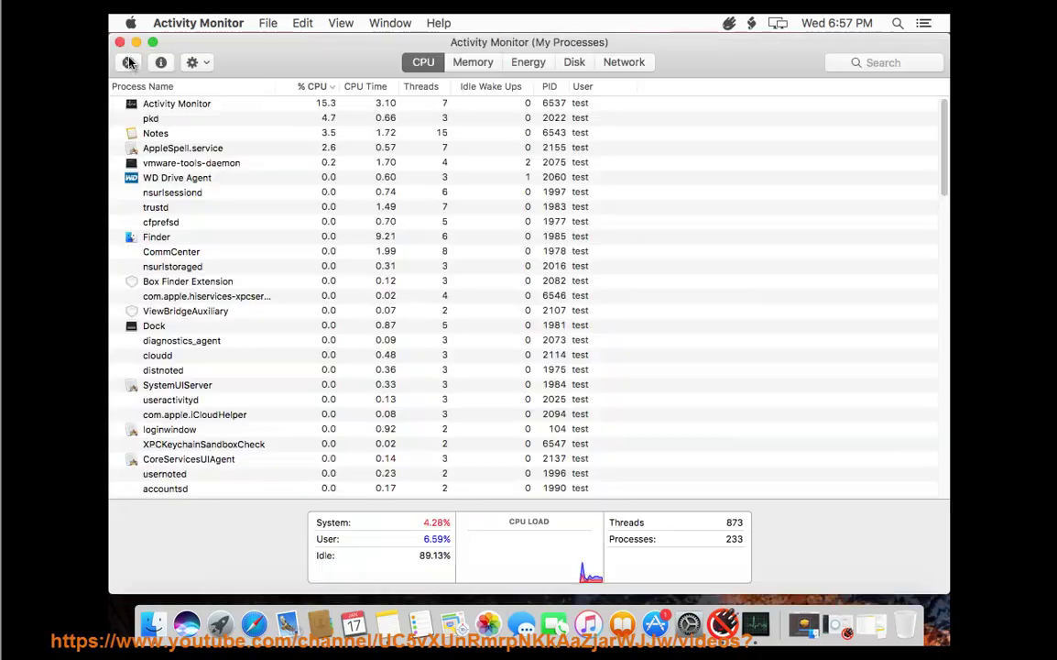
- Find the AdwareBuster process in the process list and end it
{"action": "left_click", "coordinate": [210, 345]}
{"action": "scroll", "coordinate": [265, 348], "scroll_direction": "down", "scroll_amount": 5}
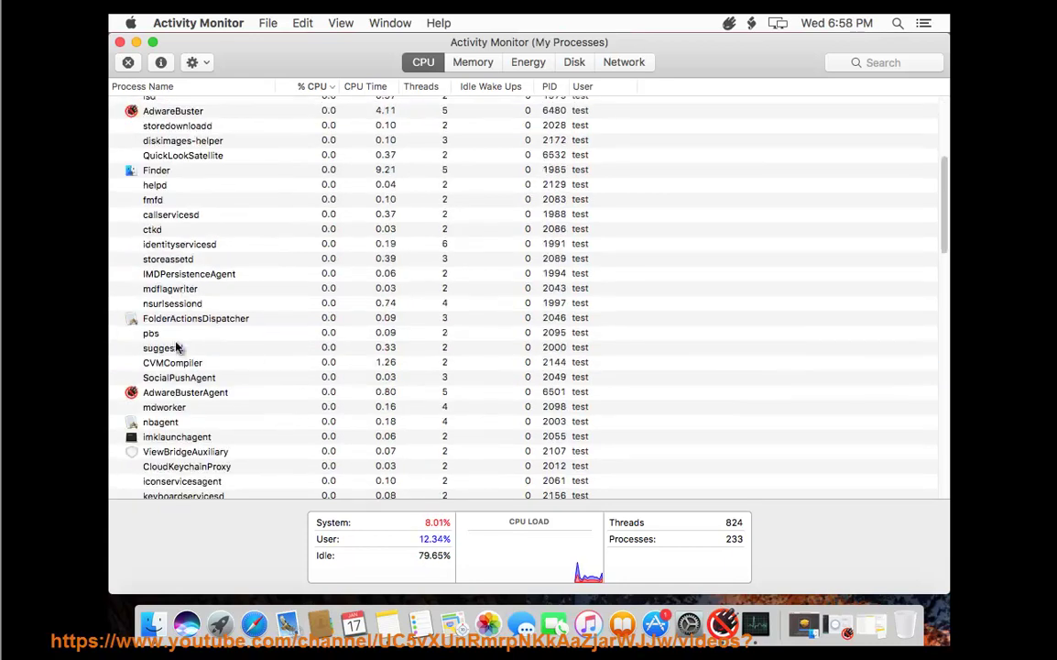
{"action": "left_click", "coordinate": [201, 109]}
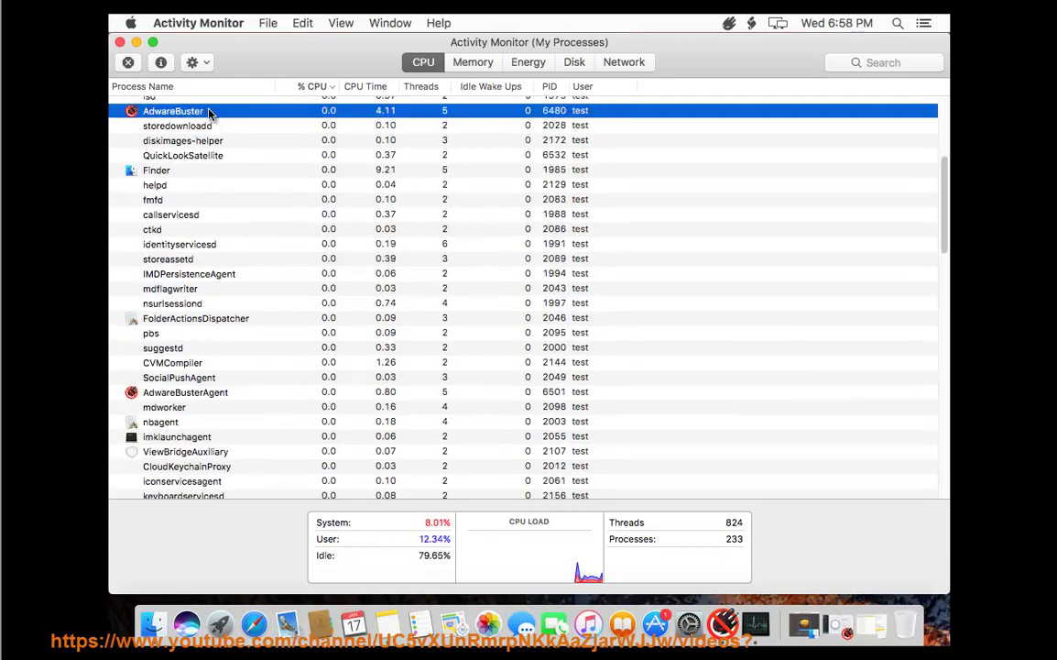
{"action": "left_click", "coordinate": [127, 61]}
{"action": "left_click", "coordinate": [554, 160]}
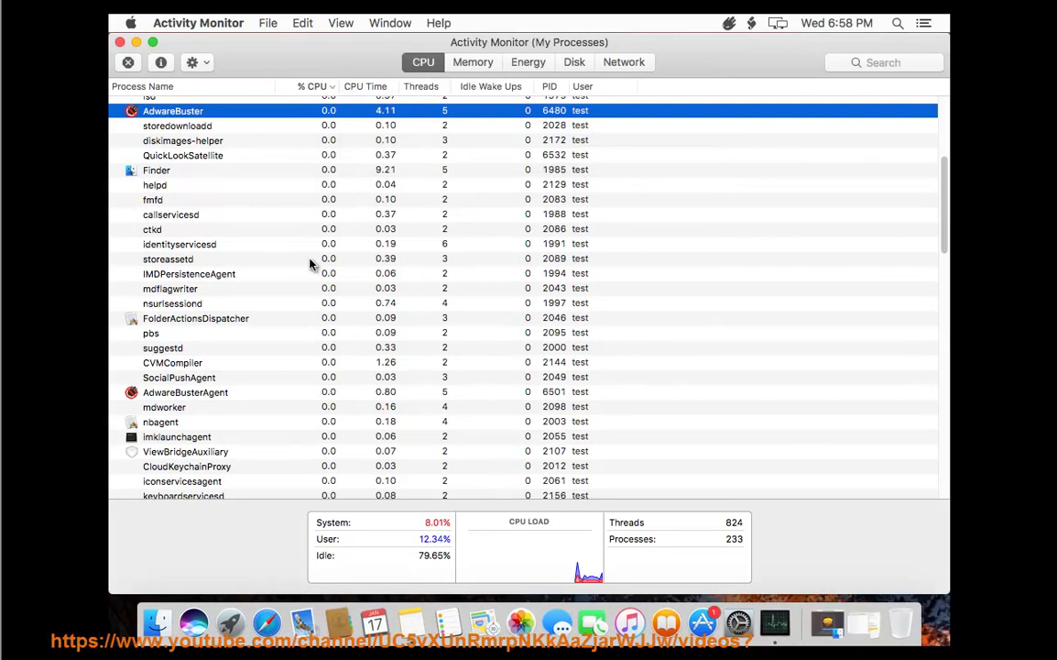
- End the AdwareBusterAgent process
{"action": "left_click", "coordinate": [175, 392]}
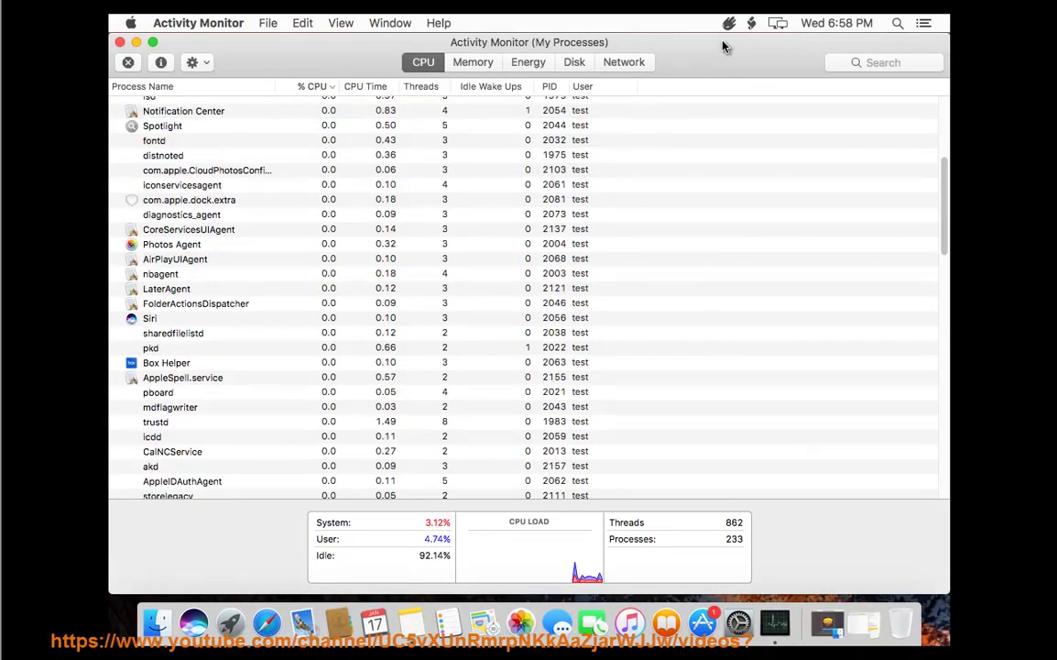
{"action": "scroll", "coordinate": [179, 395], "scroll_direction": "up", "scroll_amount": 5}
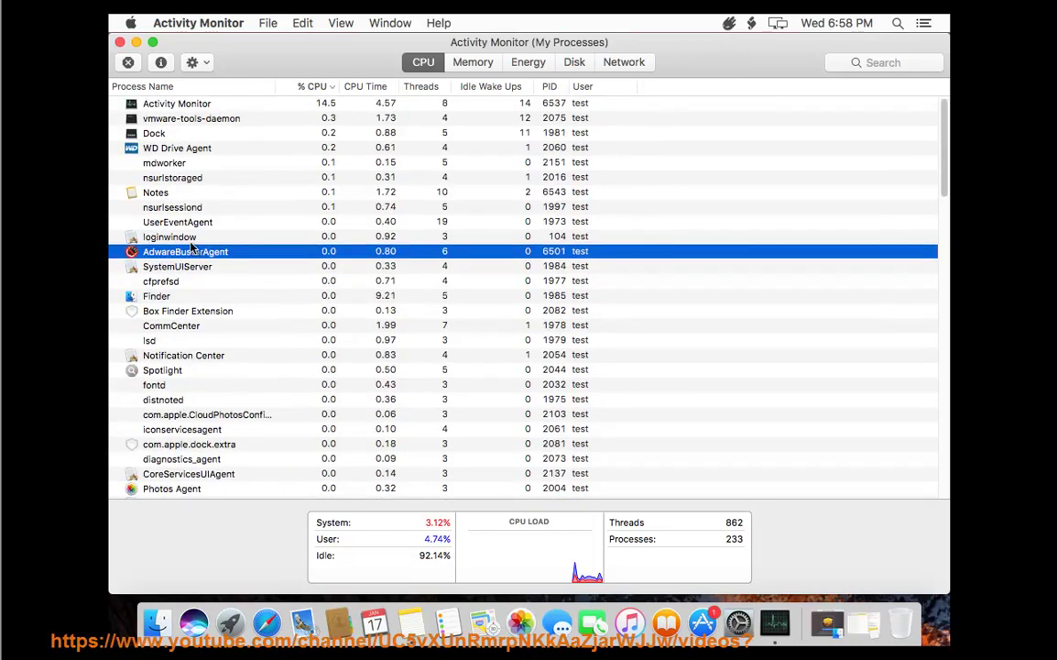
{"action": "left_click", "coordinate": [129, 62]}
{"action": "left_click", "coordinate": [560, 149]}
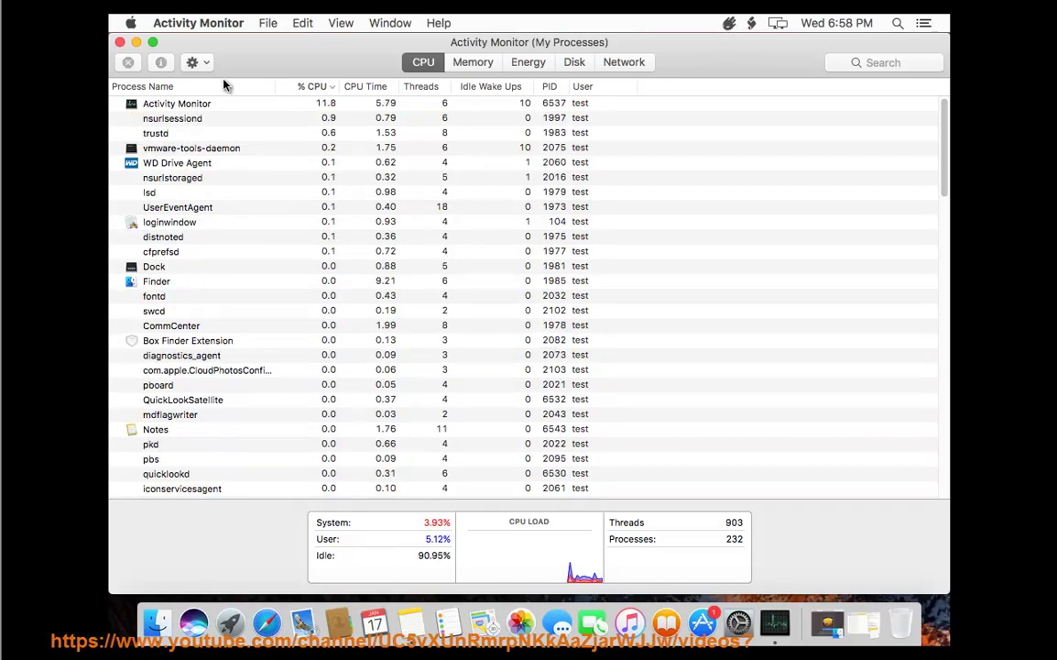
- End the relaunched AdwareBusterAgent process after checking AdwareBuster's menu bar item for a quit option
{"action": "double_click", "coordinate": [216, 327]}
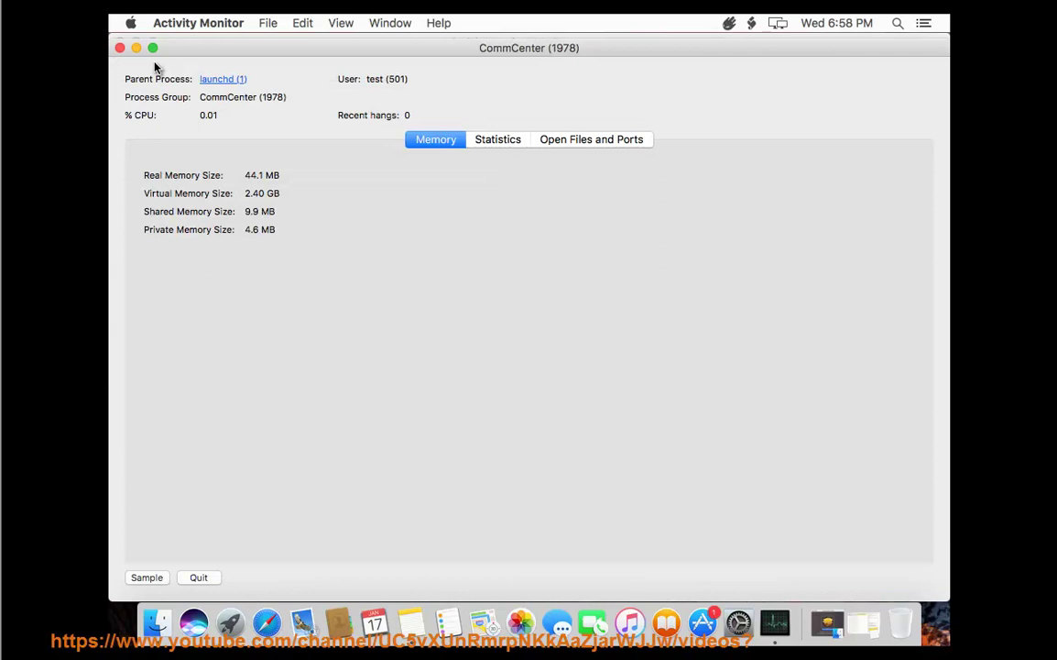
{"action": "left_click", "coordinate": [119, 48]}
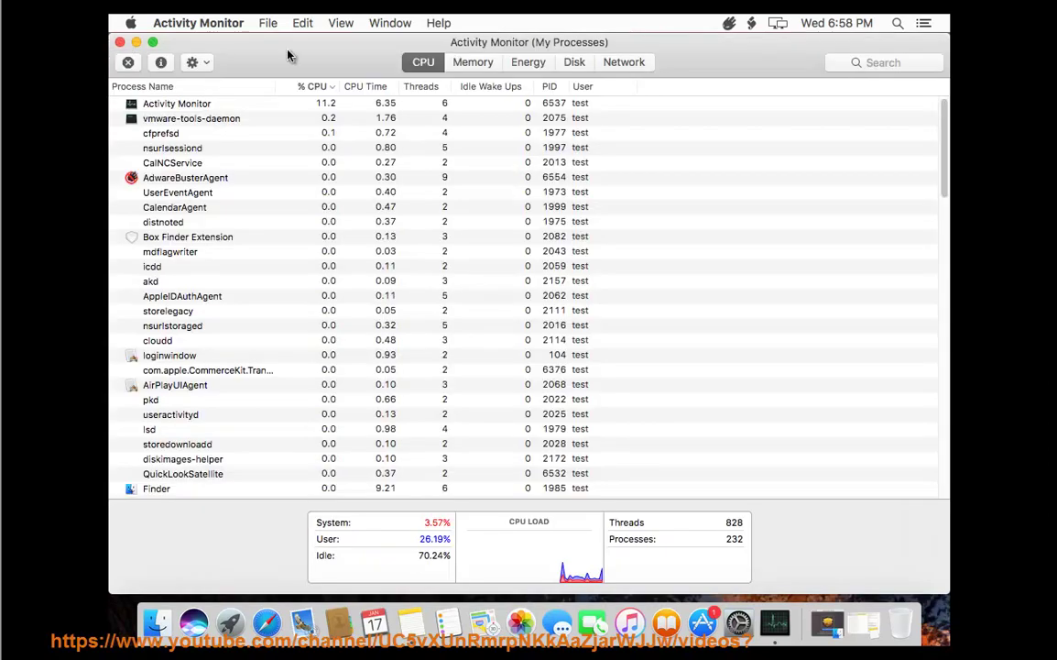
{"action": "left_click", "coordinate": [222, 177]}
{"action": "left_click", "coordinate": [729, 25]}
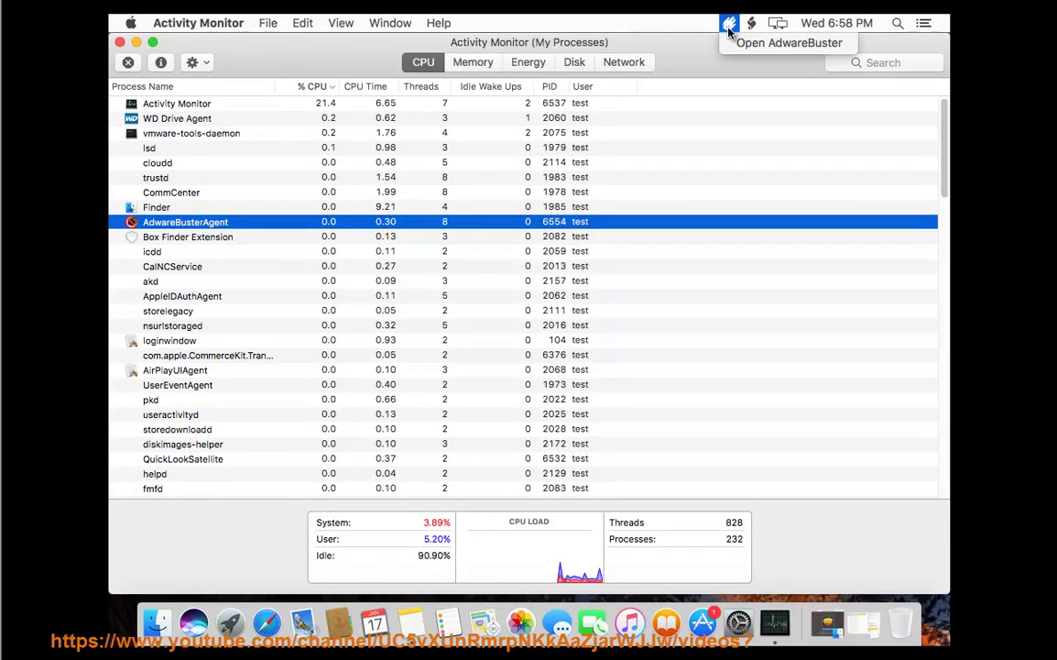
{"action": "left_click", "coordinate": [730, 31]}
{"action": "left_click", "coordinate": [128, 62]}
{"action": "left_click", "coordinate": [513, 159]}
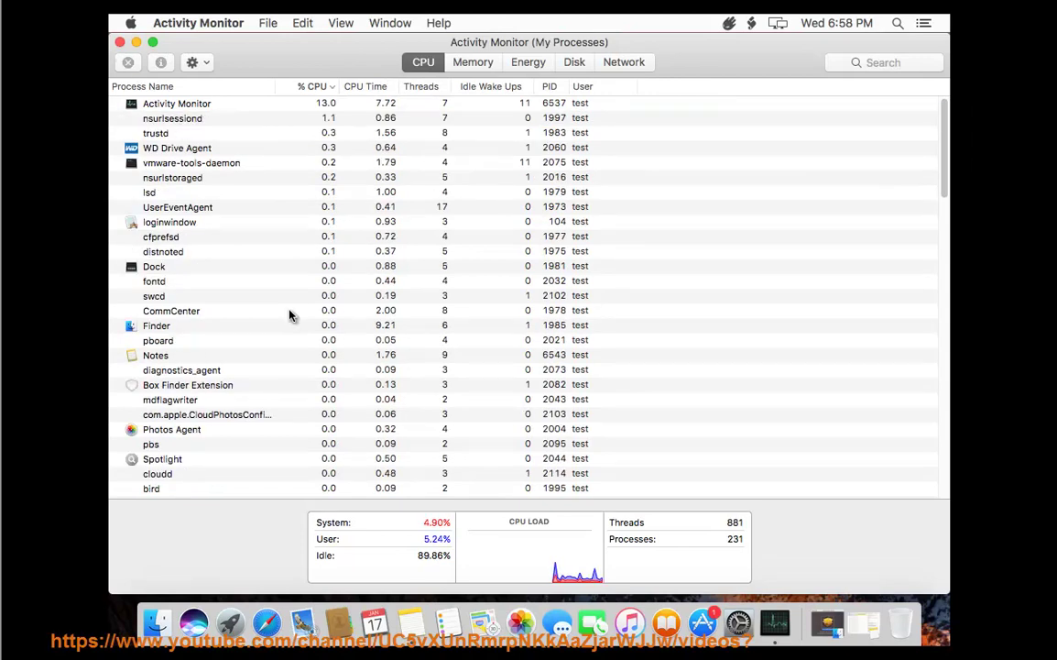
- Check the process list for remaining AdwareBuster entries, close the Activity Monitor window, and return to the Utilities folder
{"action": "scroll", "coordinate": [250, 327], "scroll_direction": "down", "scroll_amount": 2}
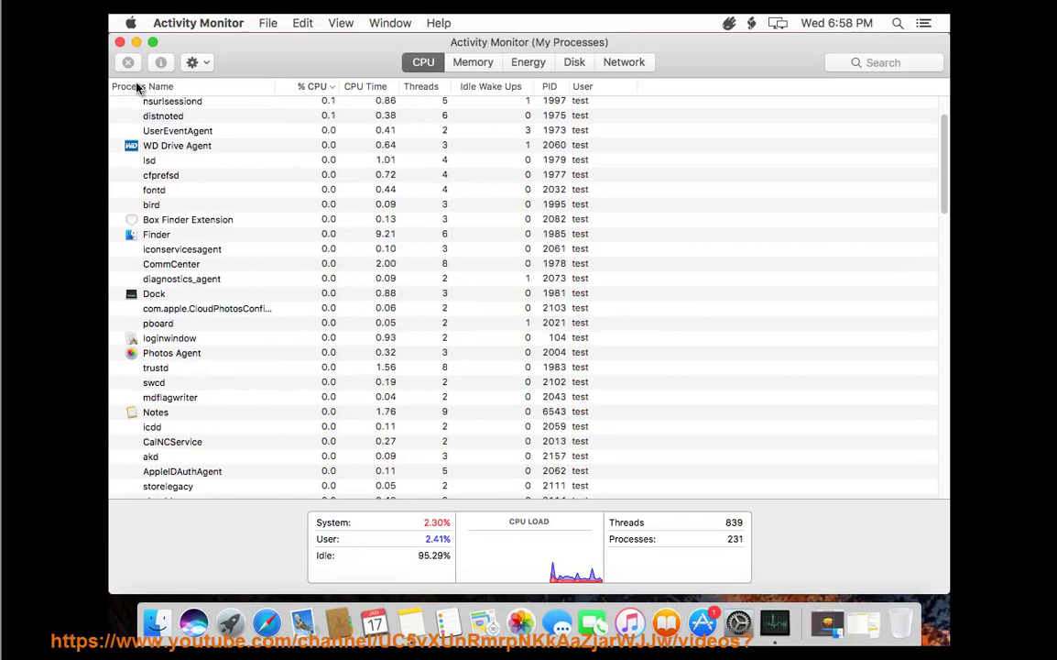
{"action": "left_click", "coordinate": [120, 43]}
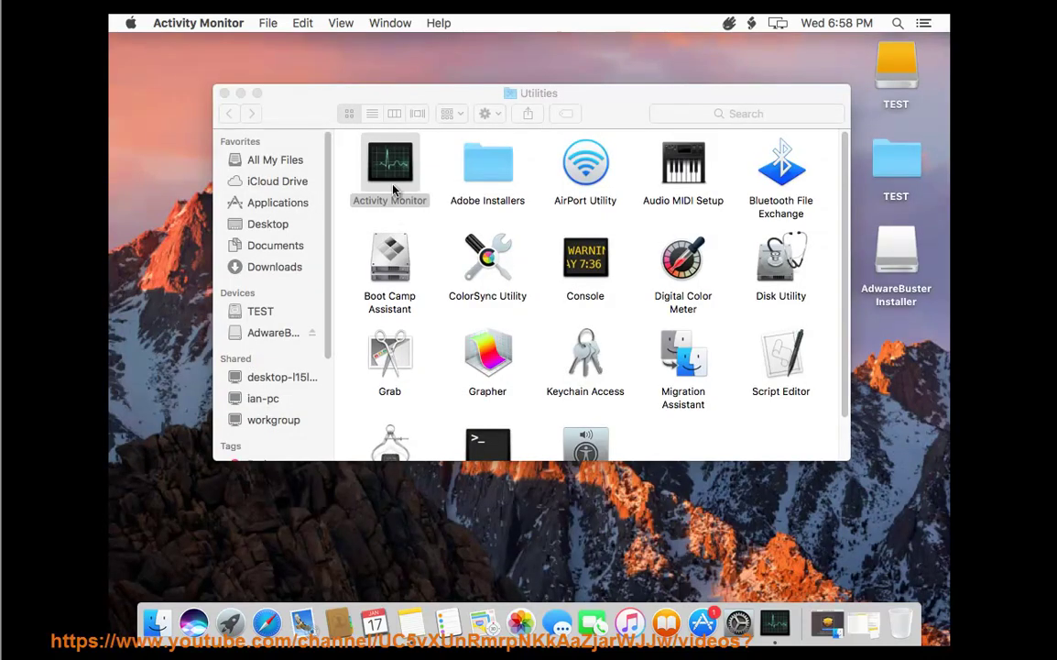
{"action": "left_click", "coordinate": [357, 160]}
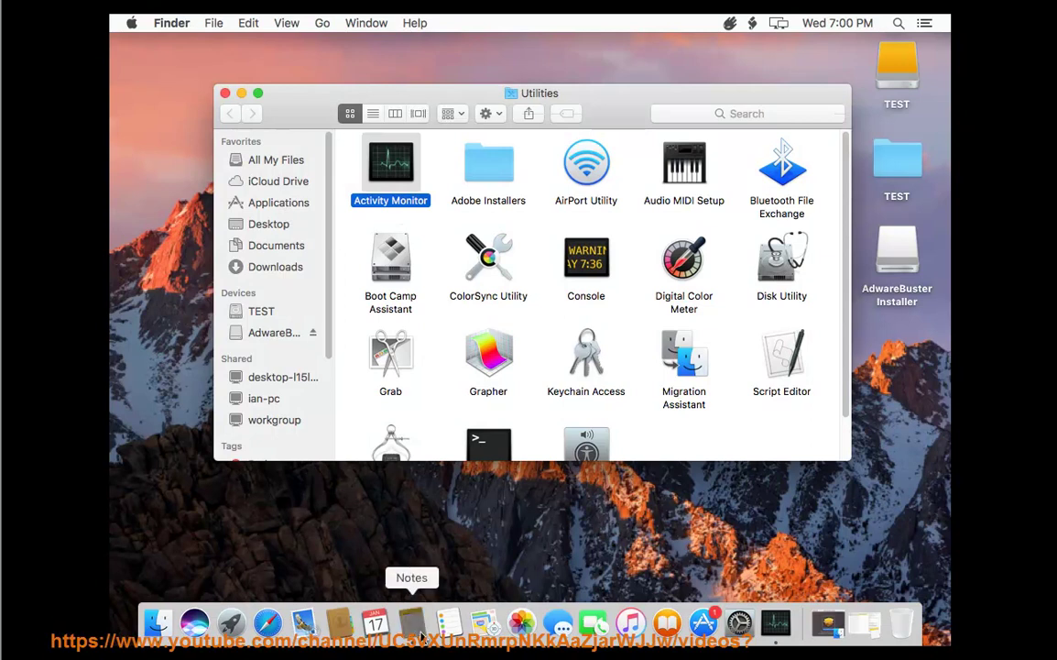
- Check the note with the saved file list from its beginning for AdwareBuster's application path, and minimize Notes
{"action": "left_click", "coordinate": [421, 634]}
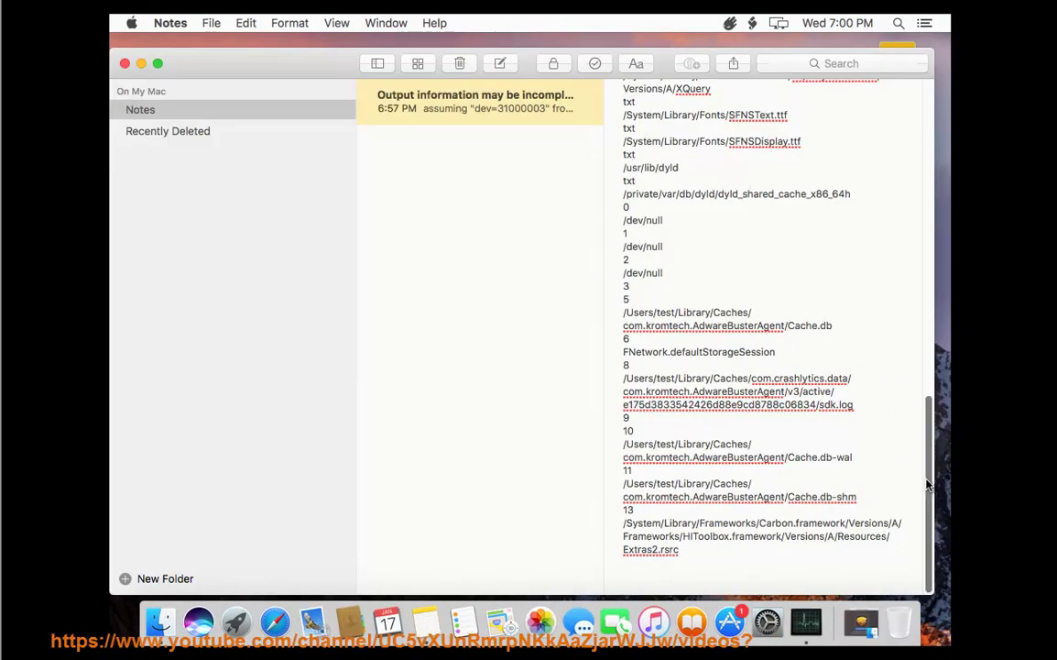
{"action": "left_click_drag", "start_coordinate": [929, 483], "coordinate": [929, 144]}
{"action": "double_click", "coordinate": [672, 188]}
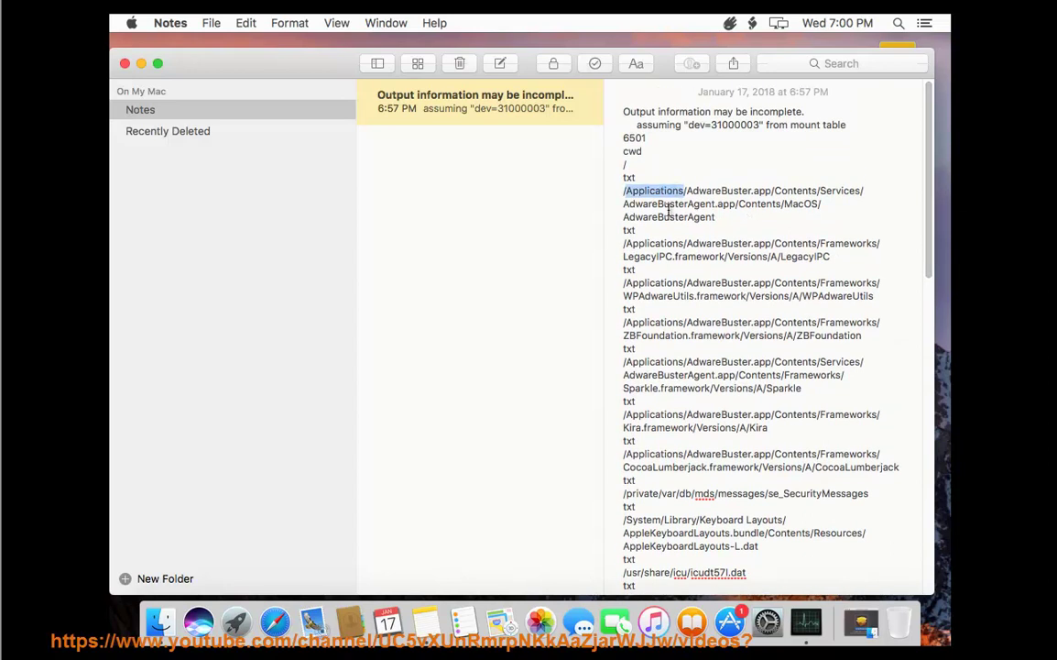
{"action": "left_click", "coordinate": [141, 64]}
- Move the AdwareBuster application from the Applications folder to the Trash
{"action": "left_click", "coordinate": [284, 203]}
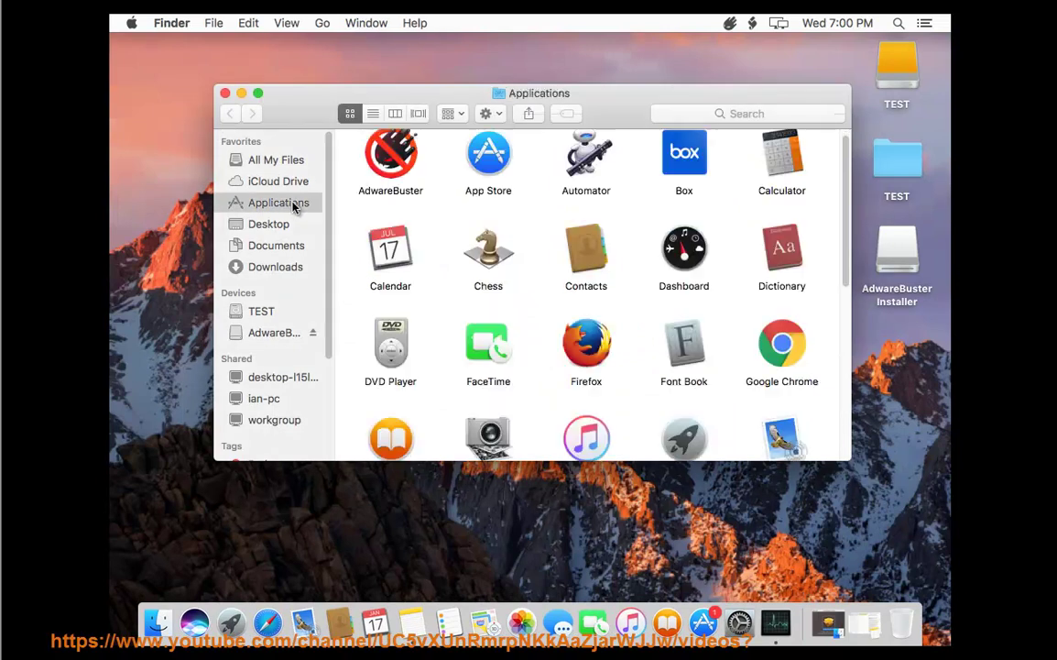
{"action": "left_click", "coordinate": [400, 164]}
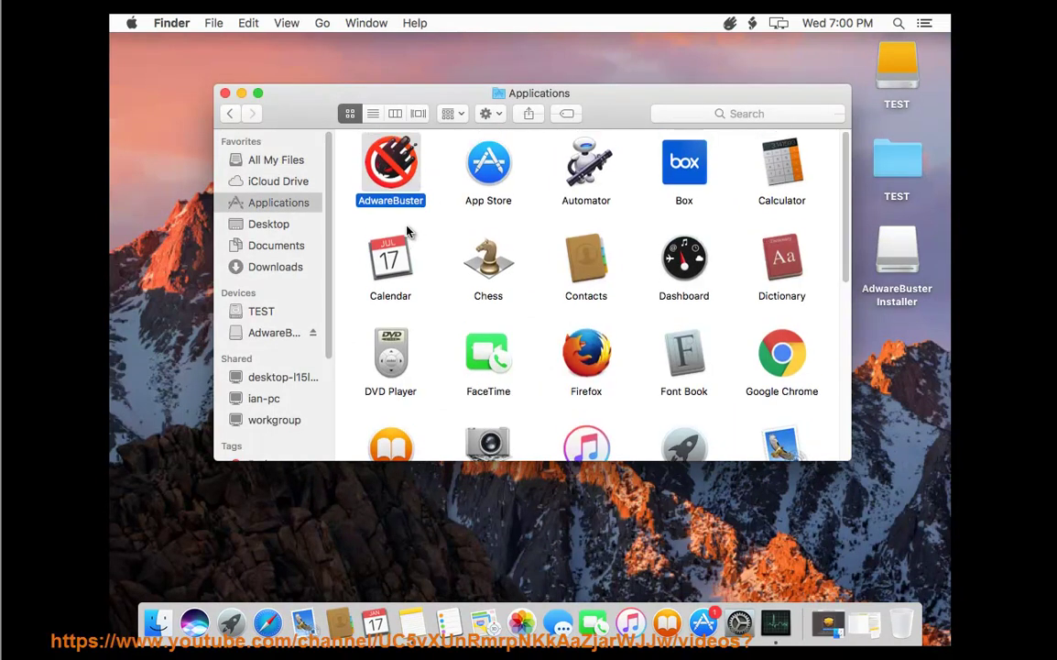
{"action": "scroll", "coordinate": [413, 240], "scroll_direction": "down", "scroll_amount": 5}
{"action": "scroll", "coordinate": [421, 271], "scroll_direction": "down", "scroll_amount": 5}
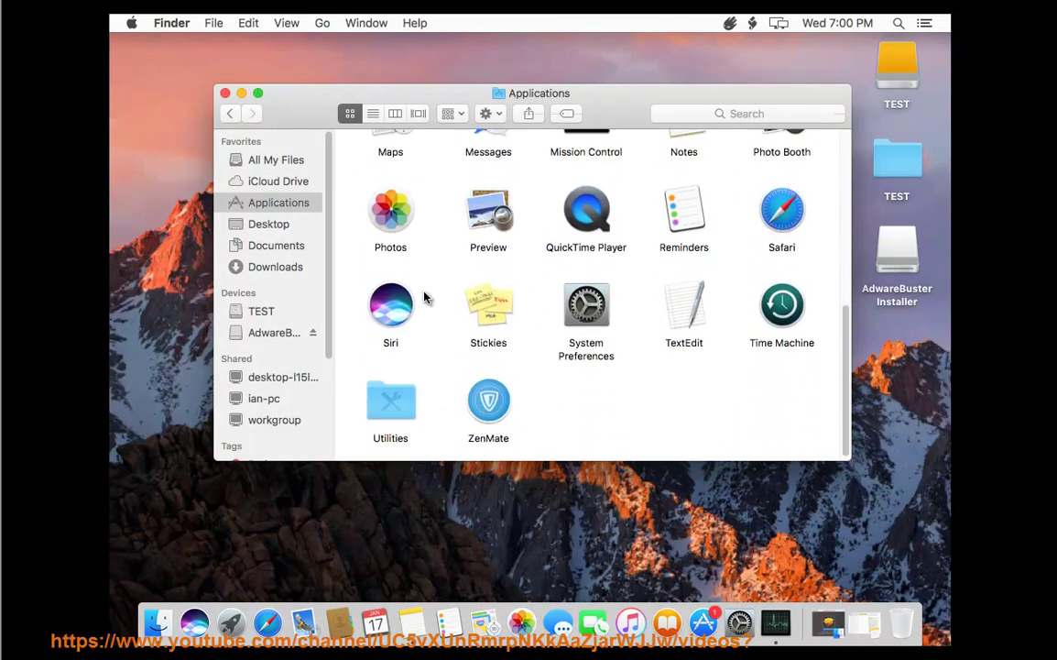
{"action": "scroll", "coordinate": [423, 313], "scroll_direction": "up", "scroll_amount": 10}
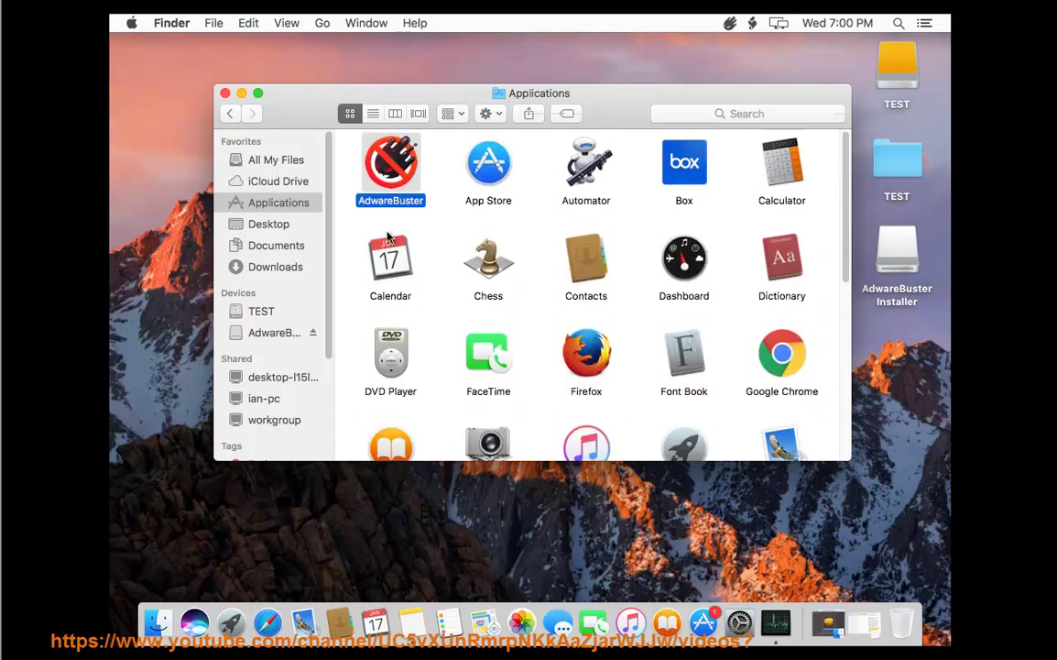
{"action": "right_click", "coordinate": [392, 163]}
{"action": "left_click", "coordinate": [438, 215]}
{"action": "left_click_drag", "start_coordinate": [541, 160], "coordinate": [594, 393]}
{"action": "left_click", "coordinate": [706, 548]}
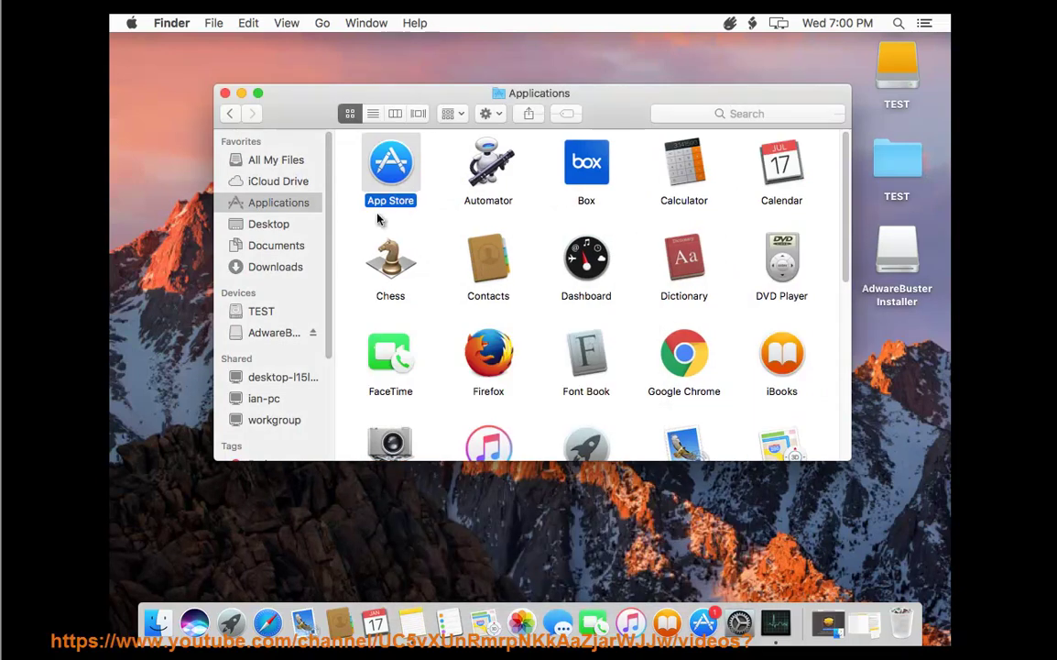
- Check the end of the saved file list in Notes for AdwareBuster's cache paths, then minimize Notes and close the Applications window
{"action": "left_click", "coordinate": [415, 624]}
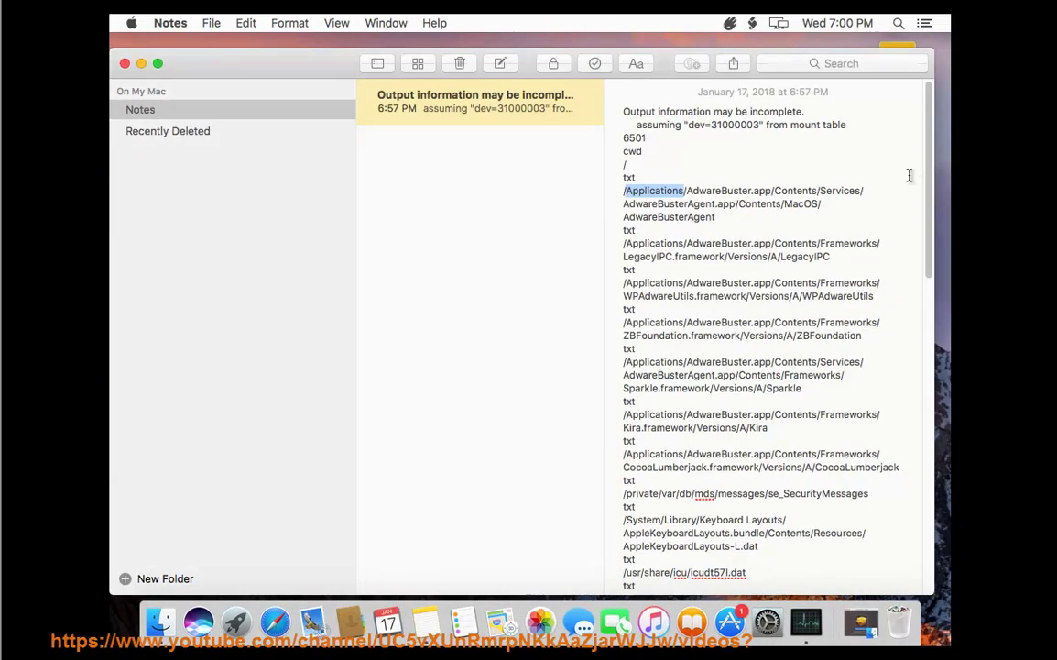
{"action": "scroll", "coordinate": [835, 172], "scroll_direction": "down", "scroll_amount": 15}
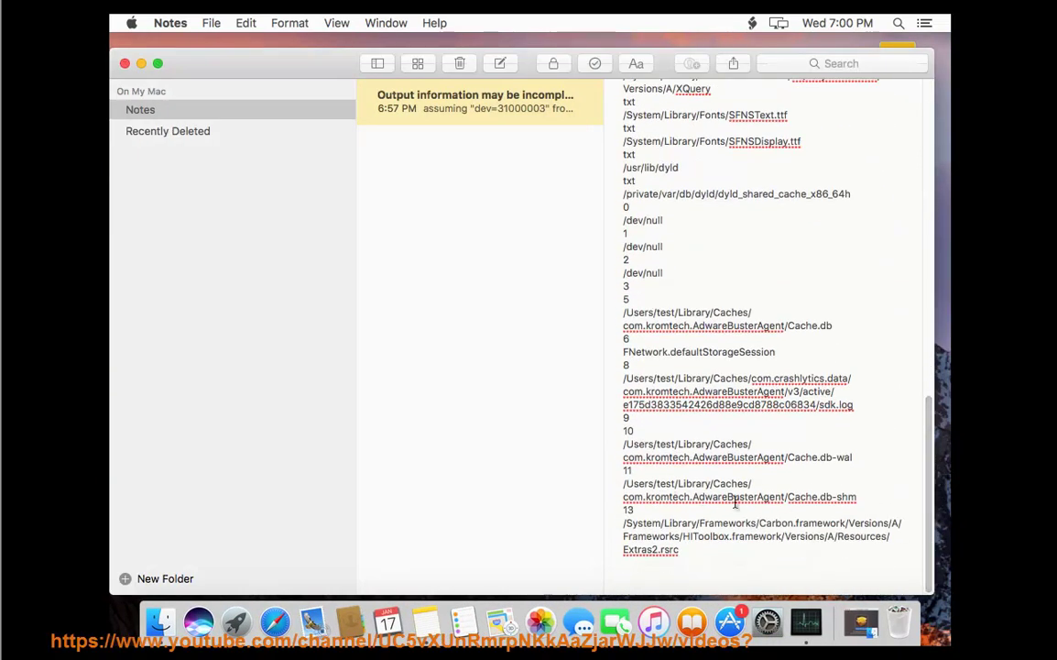
{"action": "left_click", "coordinate": [728, 497]}
{"action": "left_click", "coordinate": [124, 62]}
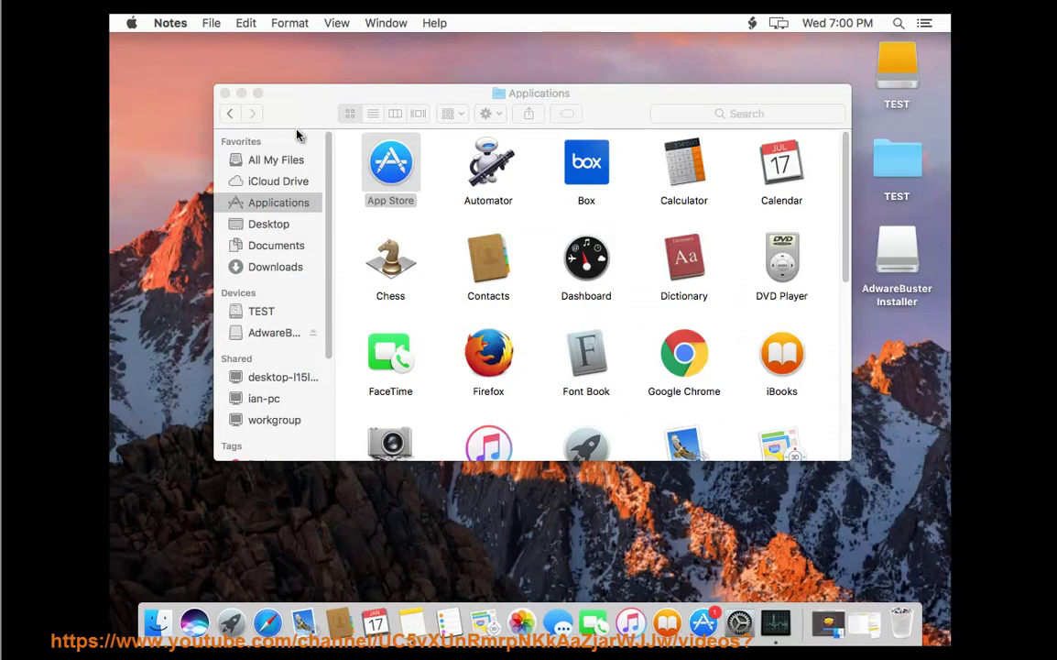
{"action": "left_click", "coordinate": [224, 92]}
{"action": "left_click", "coordinate": [132, 23]}
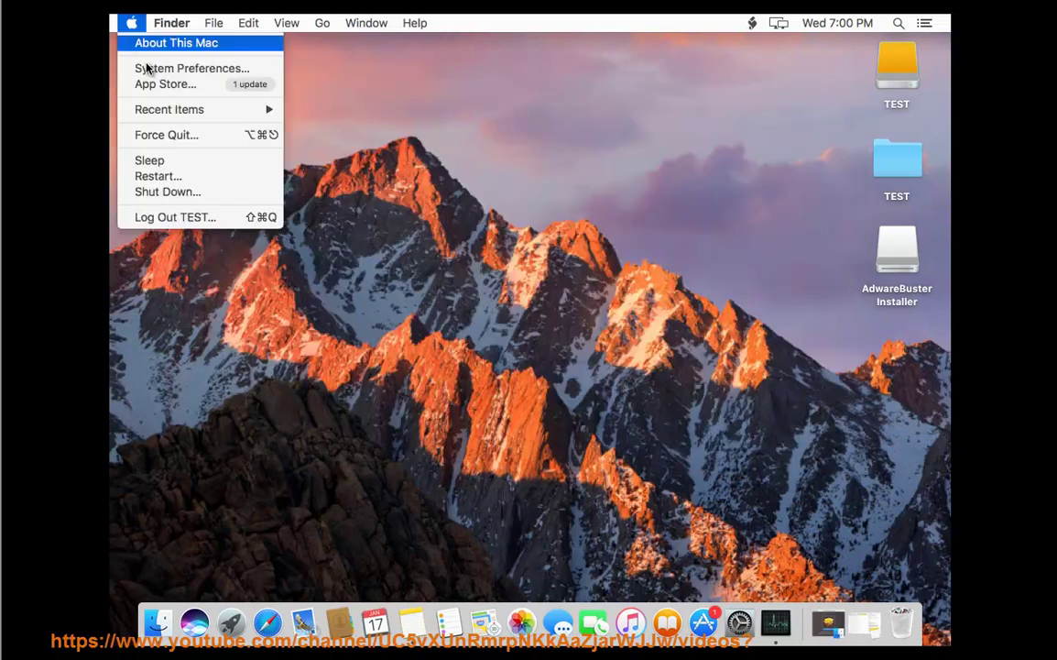
{"action": "left_click", "coordinate": [172, 177]}
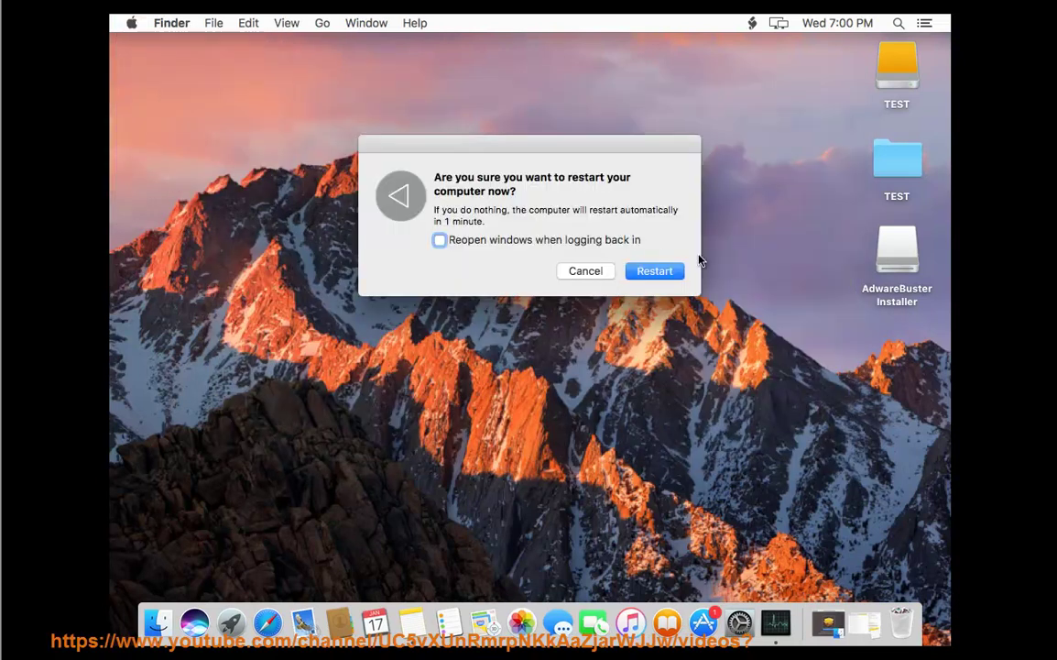
{"action": "left_click", "coordinate": [653, 271]}
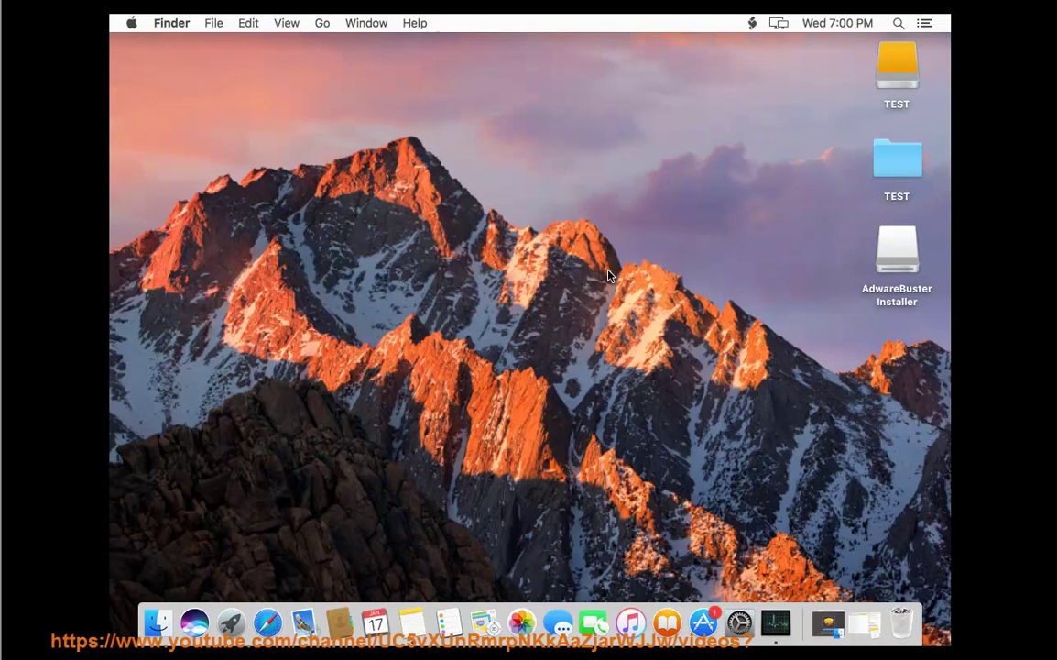
- Copy the name AdwareBuster from the Cache.db path in the Notes file list and minimize Notes
{"action": "left_click", "coordinate": [414, 623]}
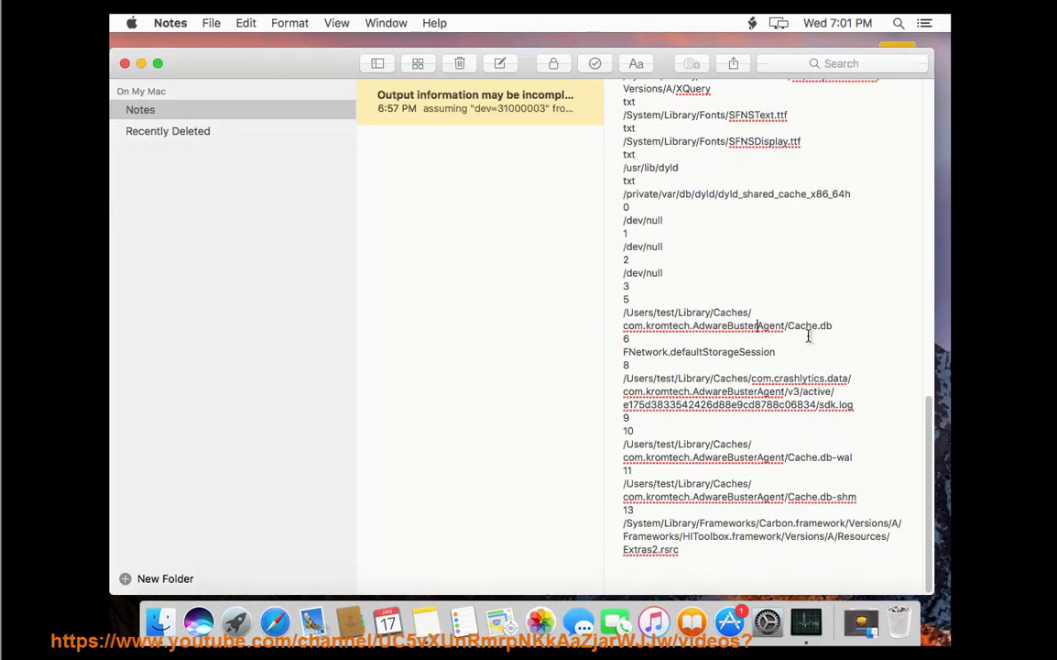
{"action": "left_click_drag", "start_coordinate": [759, 326], "coordinate": [744, 324]}
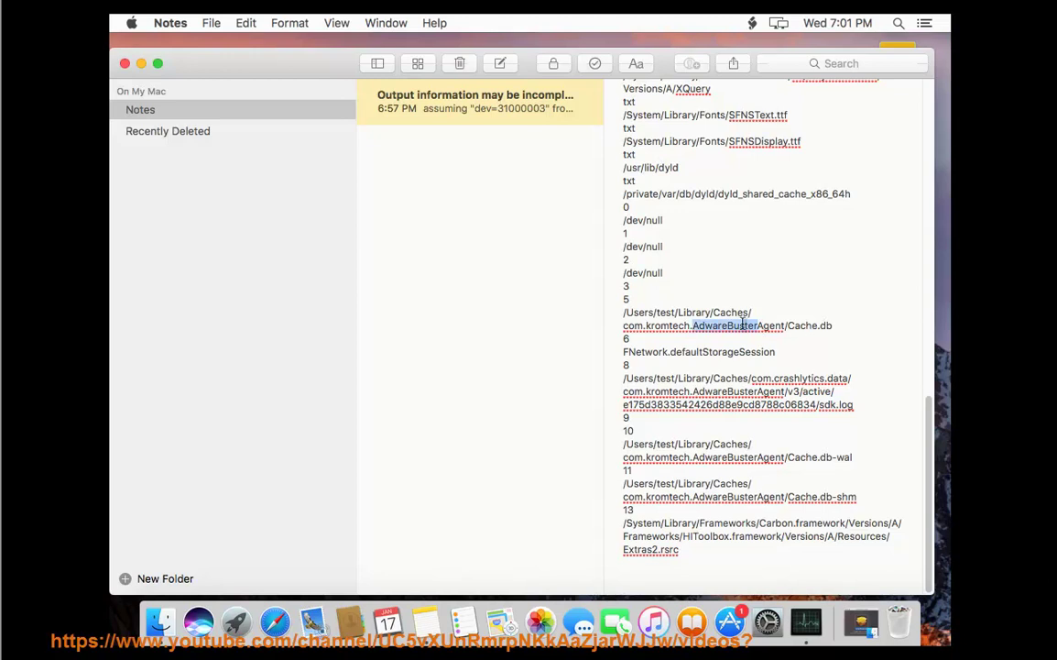
{"action": "right_click", "coordinate": [742, 325]}
{"action": "left_click", "coordinate": [701, 346]}
{"action": "left_click", "coordinate": [142, 64]}
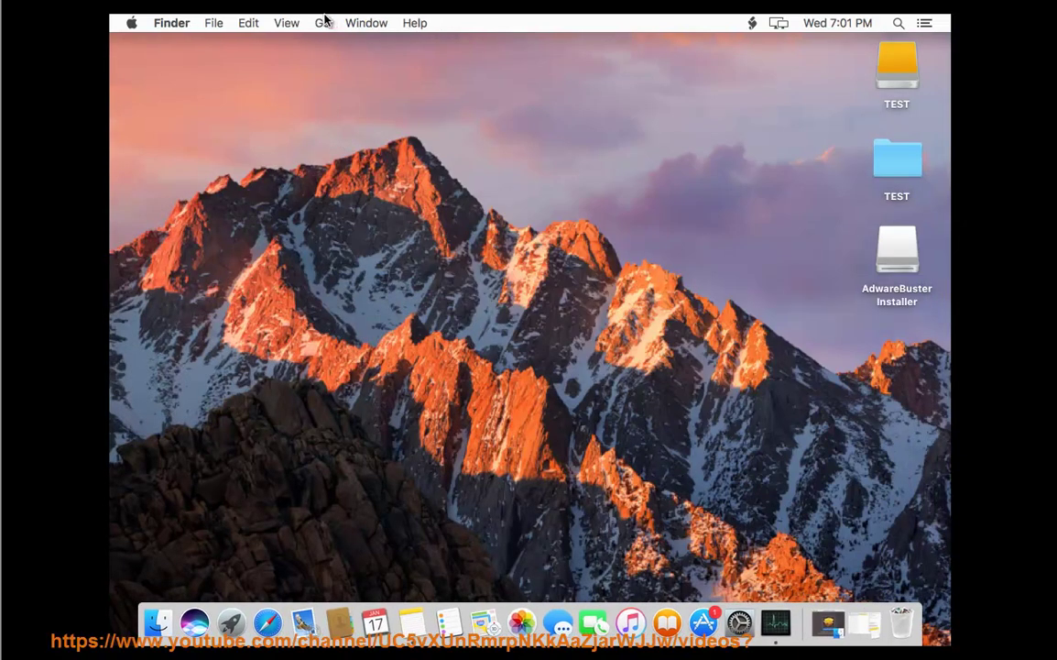
- Go to the ~/Library/ folder and search only within it for AdwareBuster
{"action": "left_click", "coordinate": [322, 23]}
{"action": "left_click", "coordinate": [366, 308]}
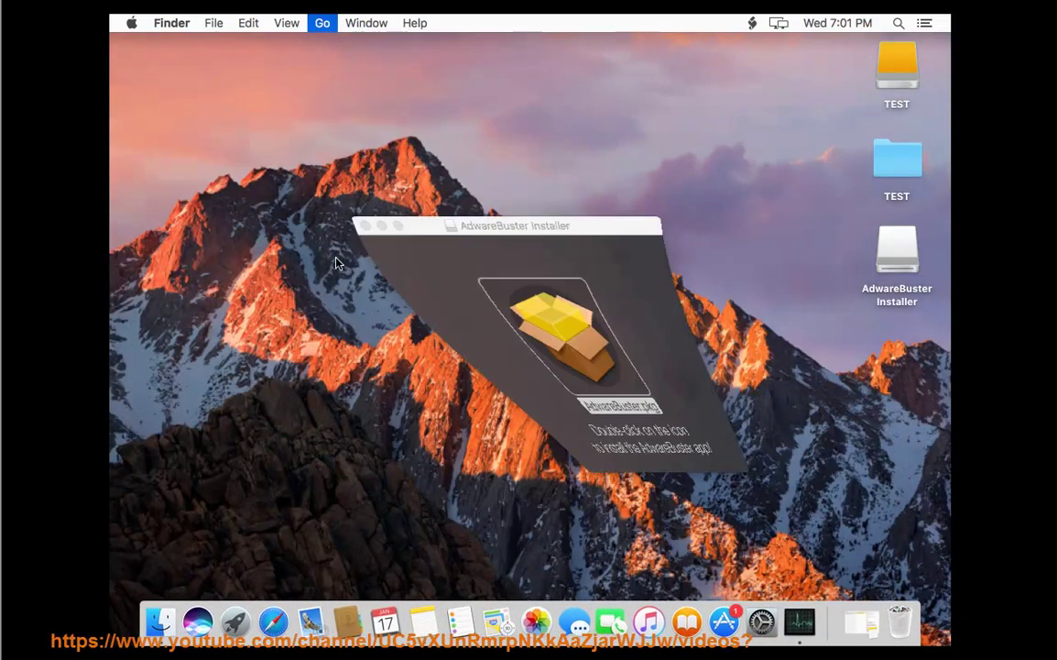
{"action": "left_click", "coordinate": [623, 277]}
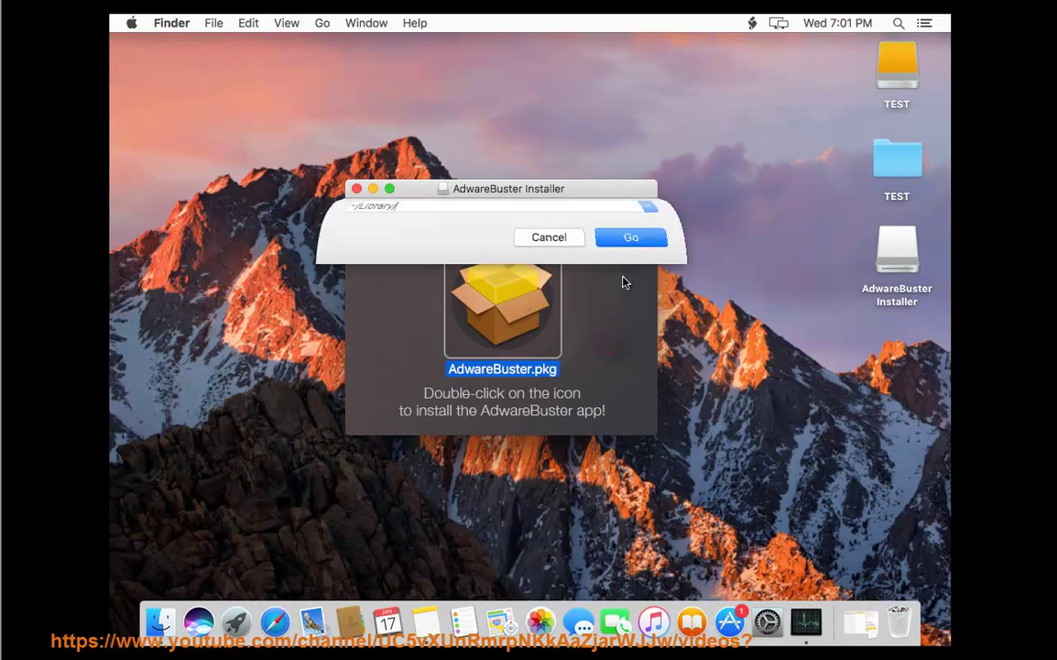
{"action": "left_click", "coordinate": [788, 61]}
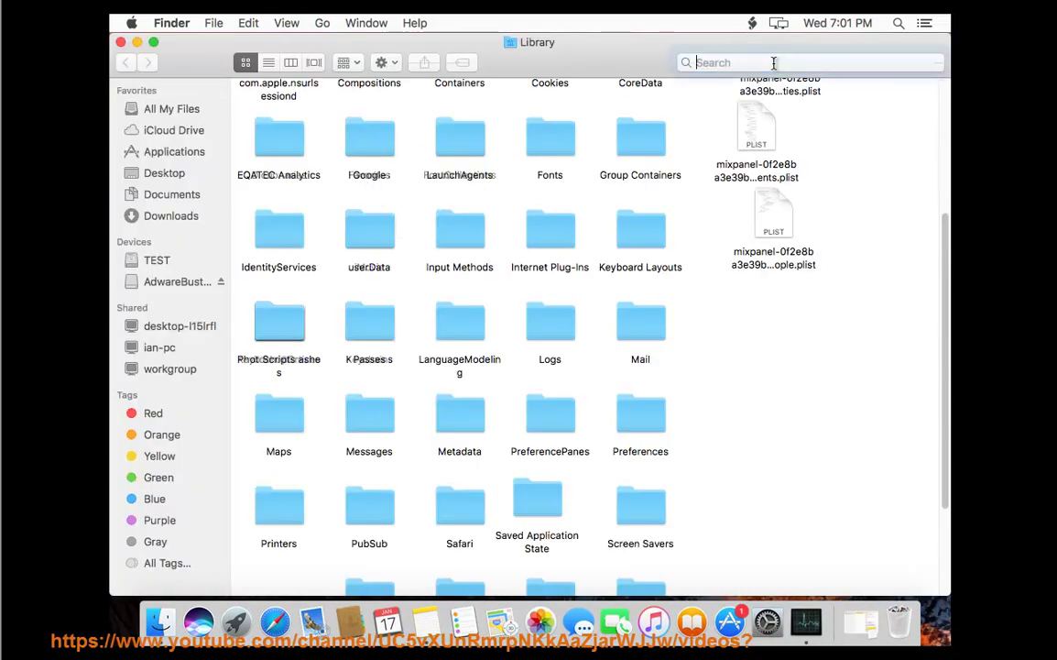
{"action": "right_click", "coordinate": [776, 62]}
{"action": "left_click", "coordinate": [712, 102]}
{"action": "left_click", "coordinate": [380, 91]}
- Move the AdwareBuster plist file found in the Library search to the Trash
{"action": "left_click", "coordinate": [271, 137]}
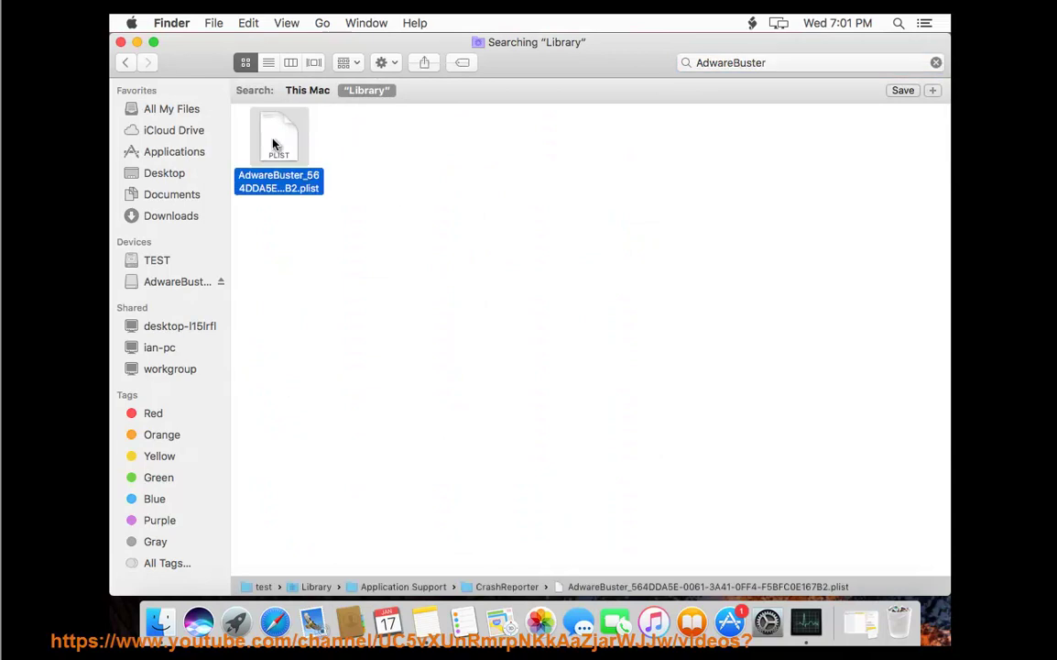
{"action": "right_click", "coordinate": [272, 137]}
{"action": "left_click", "coordinate": [309, 206]}
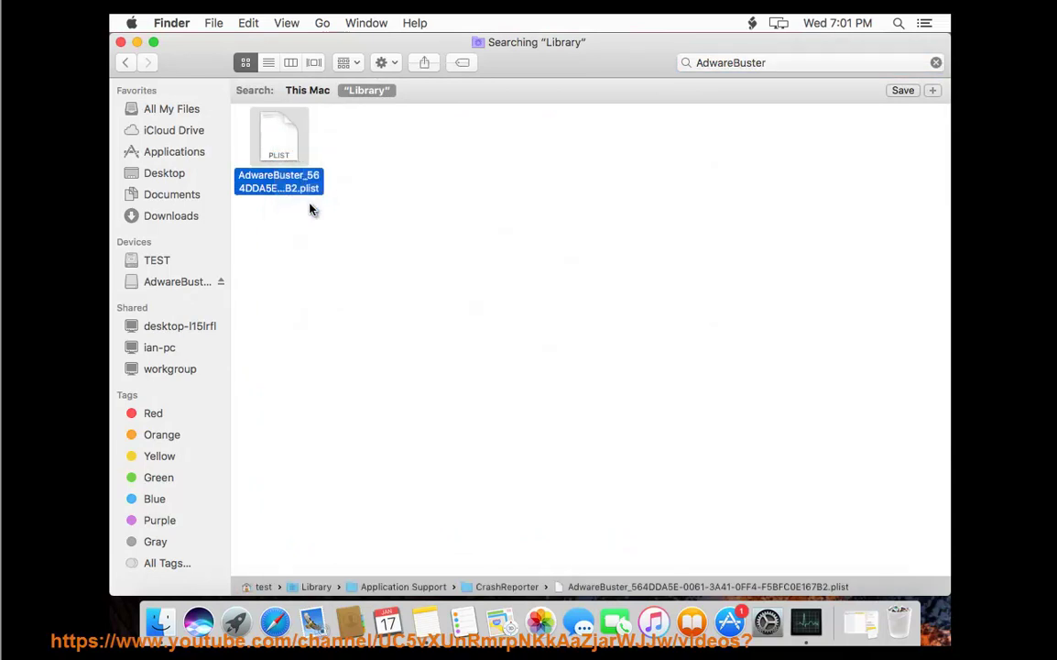
- Check the Library's Application Support folder for AdwareBuster leftovers and return to the Library folder
{"action": "left_click", "coordinate": [135, 65]}
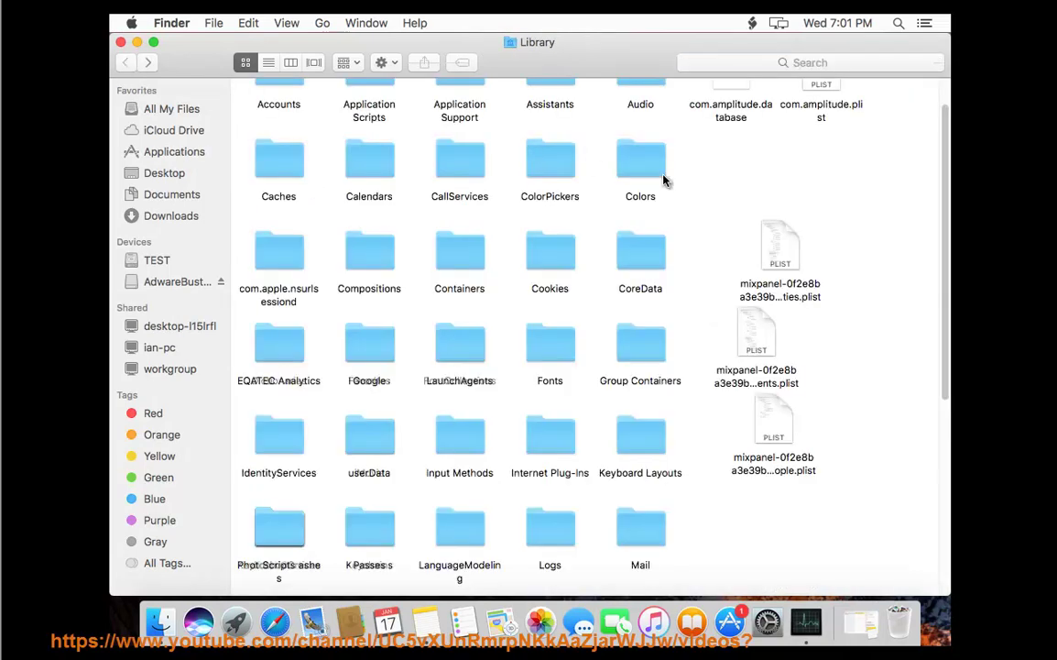
{"action": "double_click", "coordinate": [459, 101]}
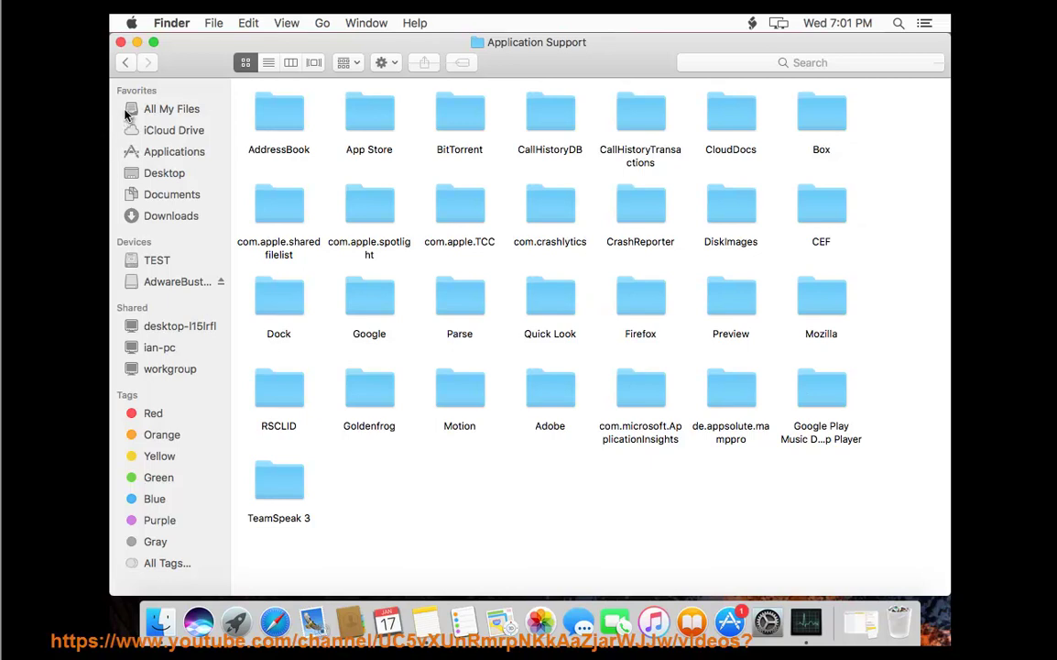
{"action": "left_click", "coordinate": [121, 63]}
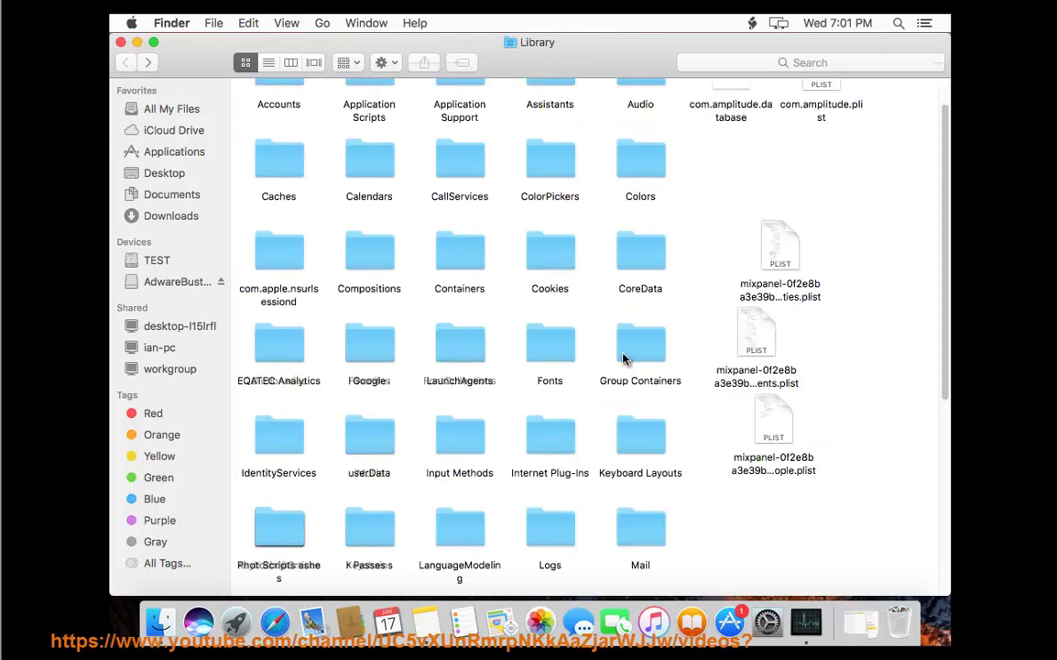
- Search the Library's Preferences folder for AdwareBuster and return to the Library folder
{"action": "key", "text": "p"}
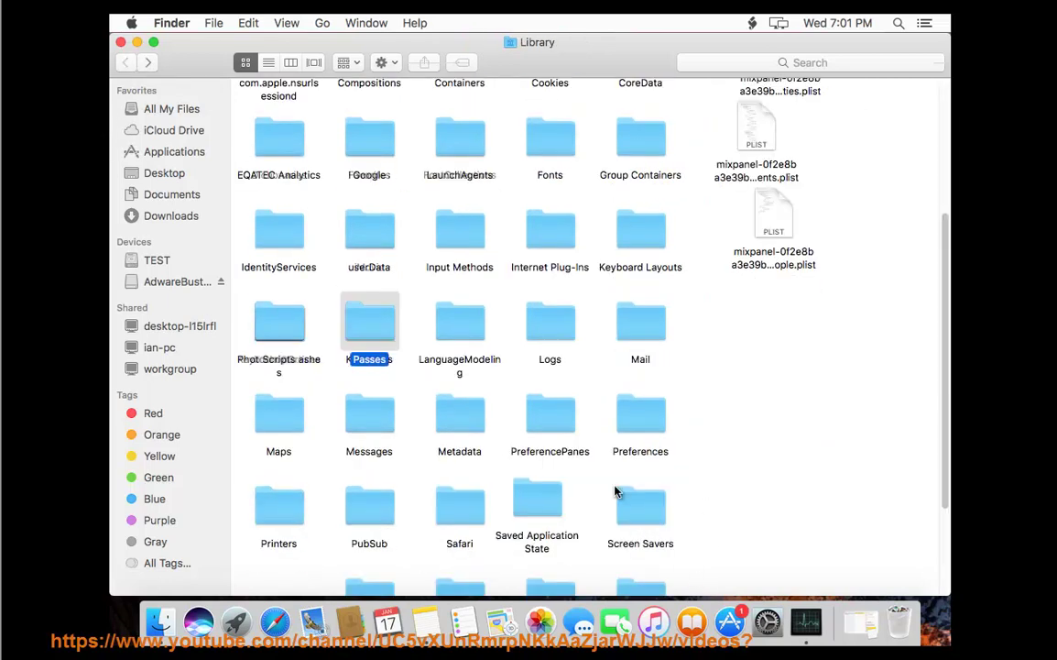
{"action": "double_click", "coordinate": [641, 420]}
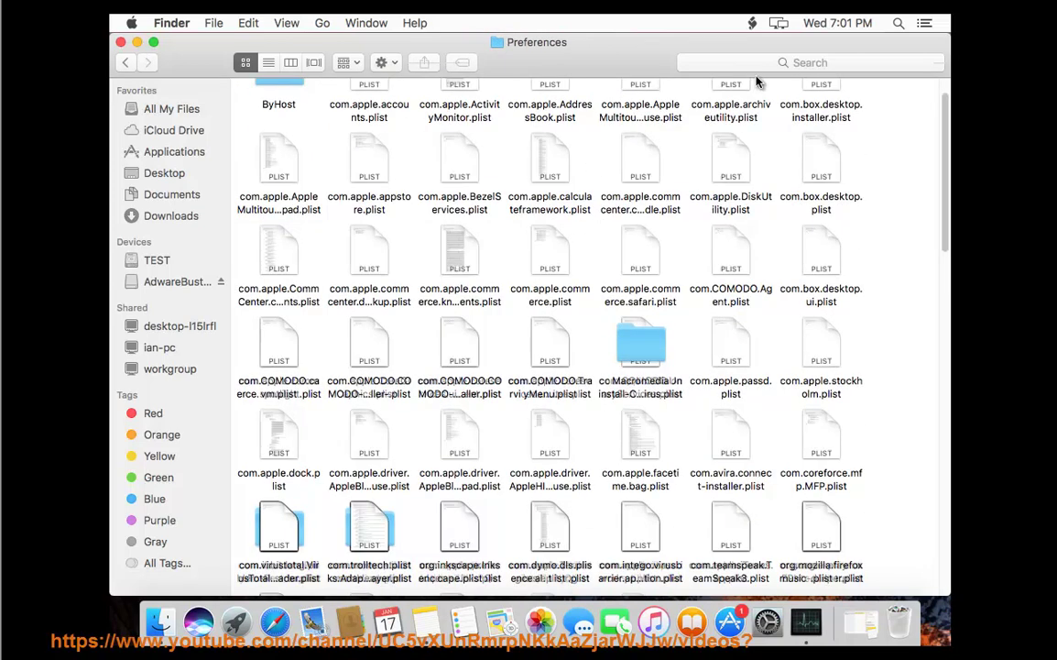
{"action": "left_click", "coordinate": [770, 62]}
{"action": "right_click", "coordinate": [770, 62]}
{"action": "left_click", "coordinate": [729, 104]}
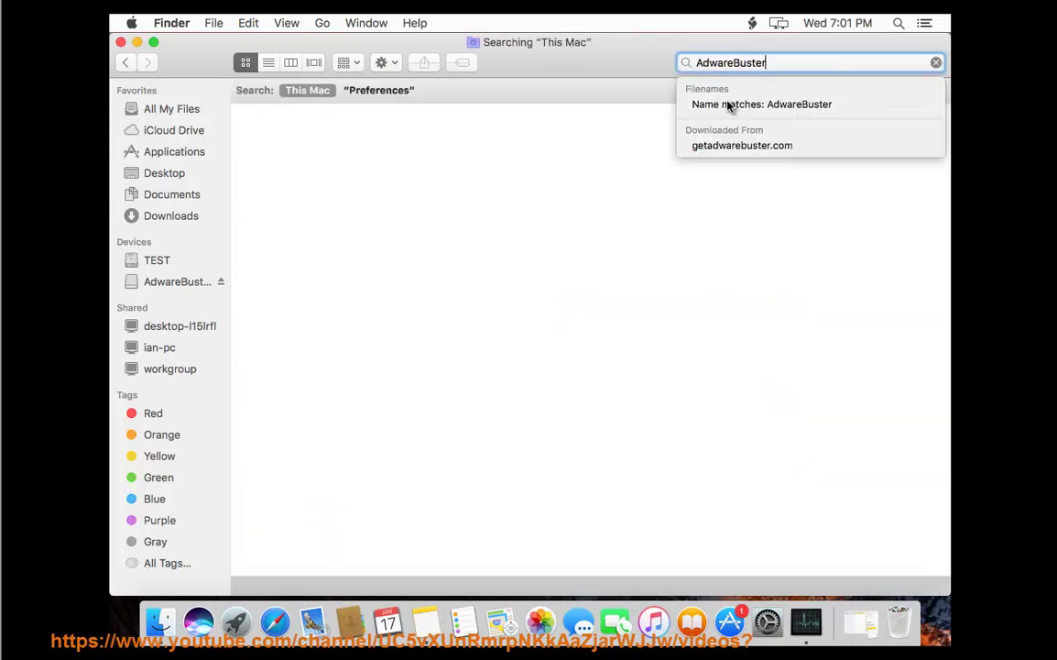
{"action": "left_click", "coordinate": [379, 90]}
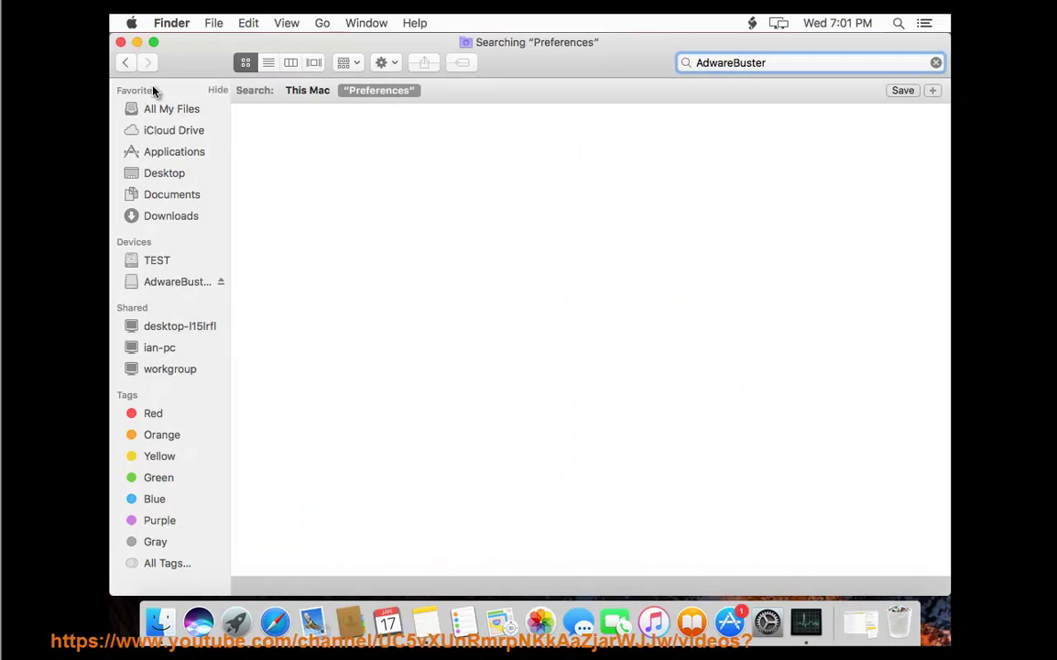
{"action": "left_click", "coordinate": [125, 62]}
{"action": "left_click", "coordinate": [124, 63]}
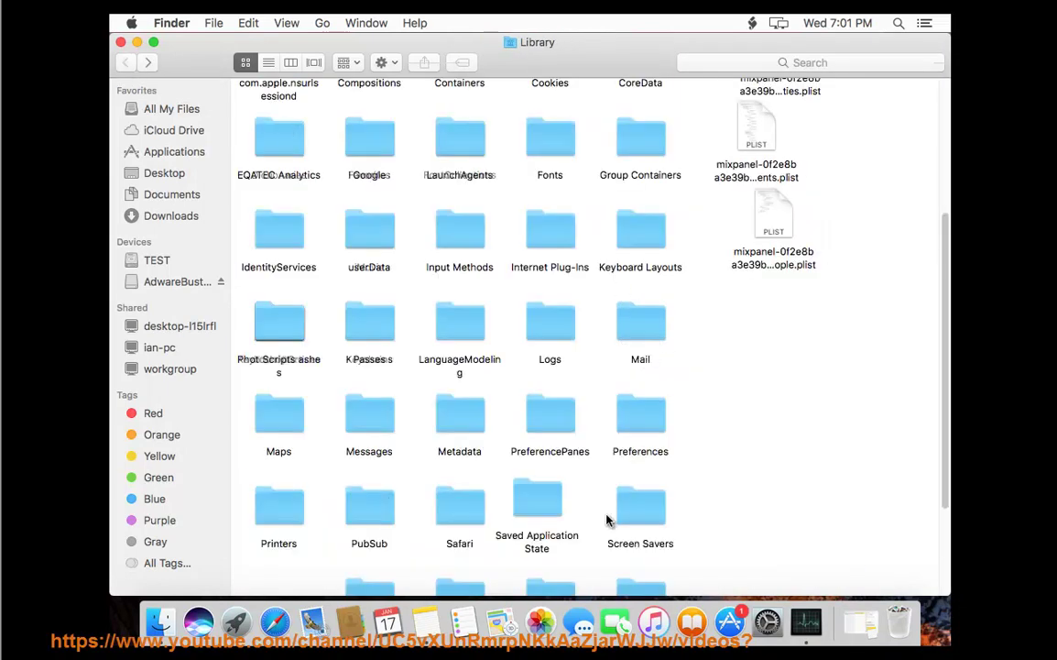
- Open the Library's Saved Application State folder and examine the contents of its com.kromtech.AdwareBuster.savedState folder
{"action": "double_click", "coordinate": [538, 502]}
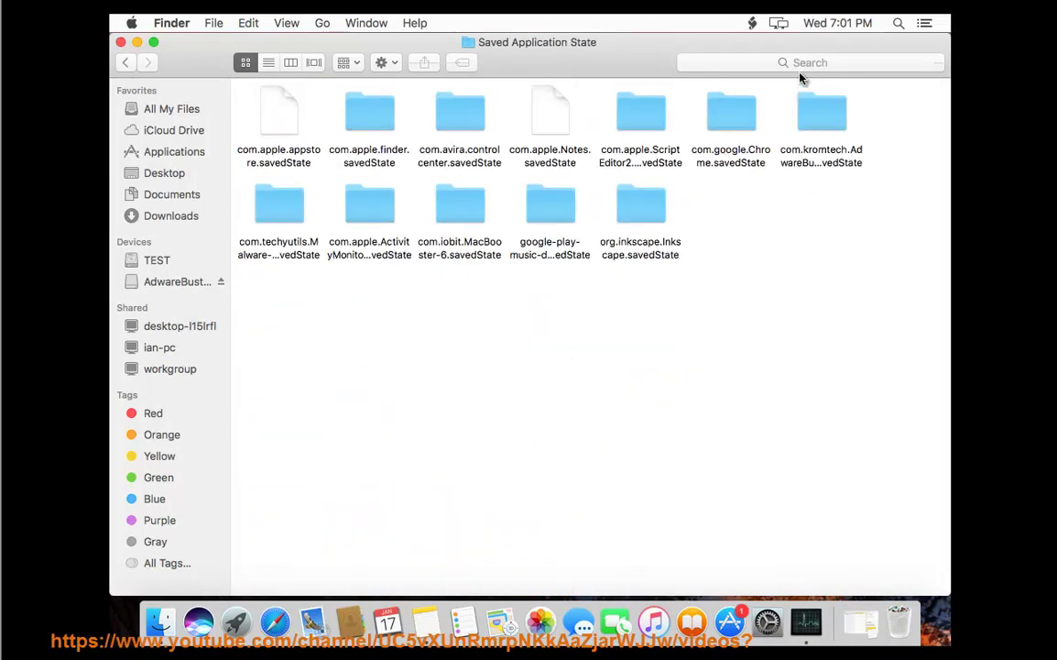
{"action": "left_click", "coordinate": [469, 220]}
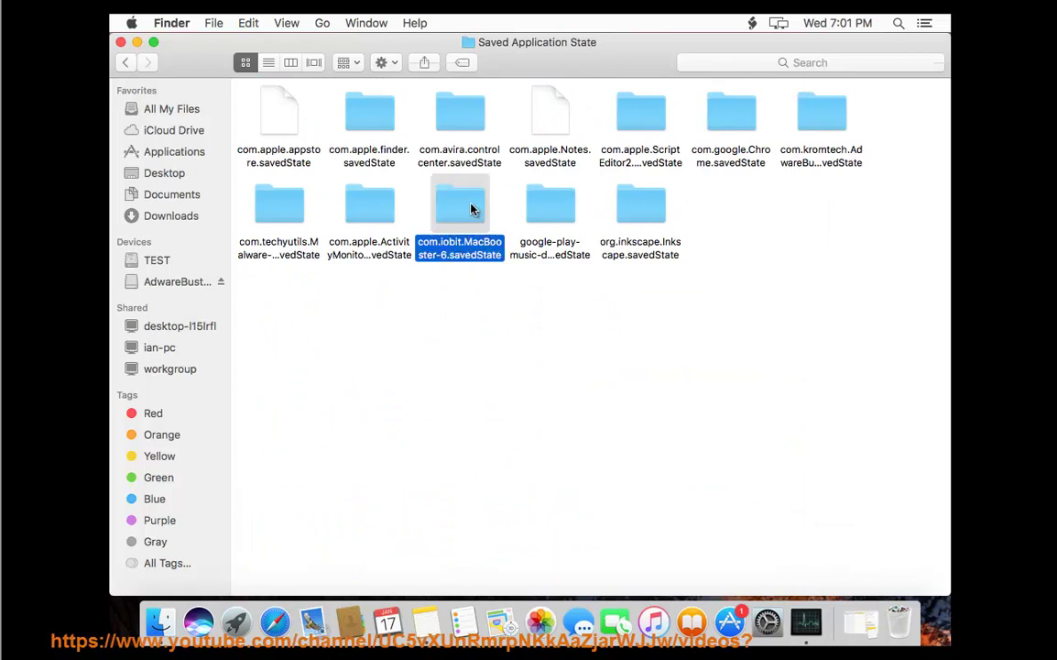
{"action": "left_click", "coordinate": [368, 217]}
{"action": "left_click", "coordinate": [305, 187]}
{"action": "left_click", "coordinate": [369, 117]}
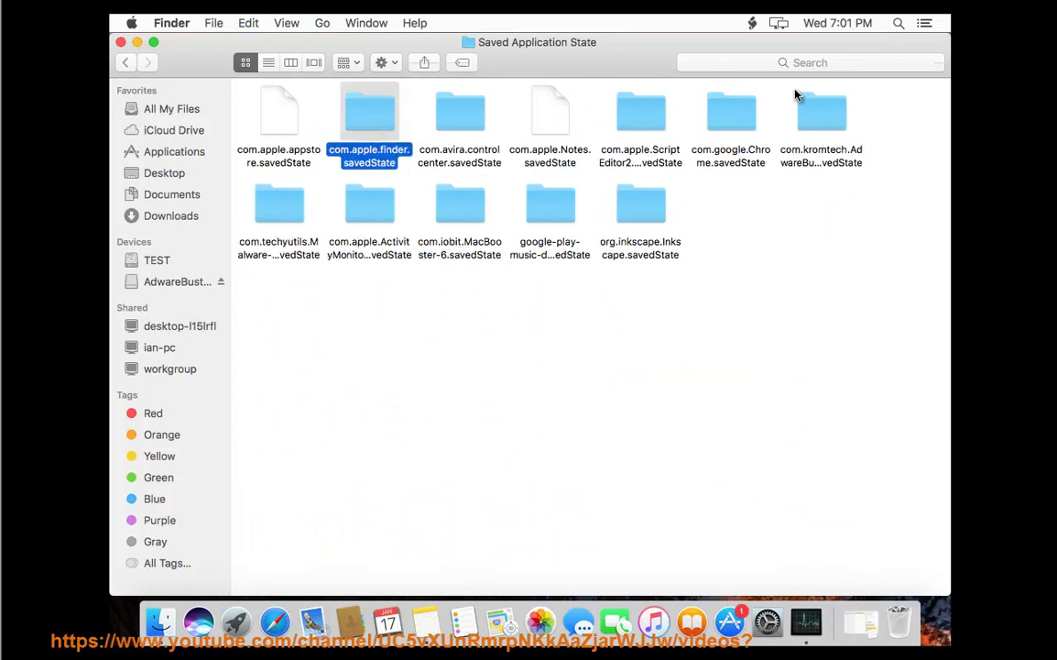
{"action": "left_click", "coordinate": [820, 128]}
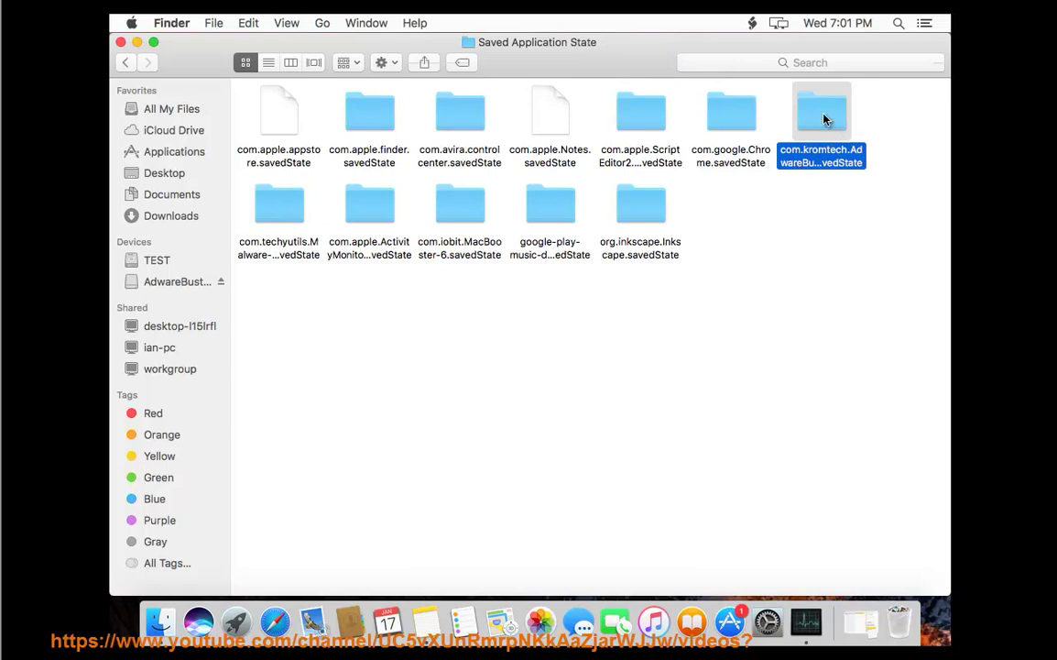
{"action": "double_click", "coordinate": [820, 117]}
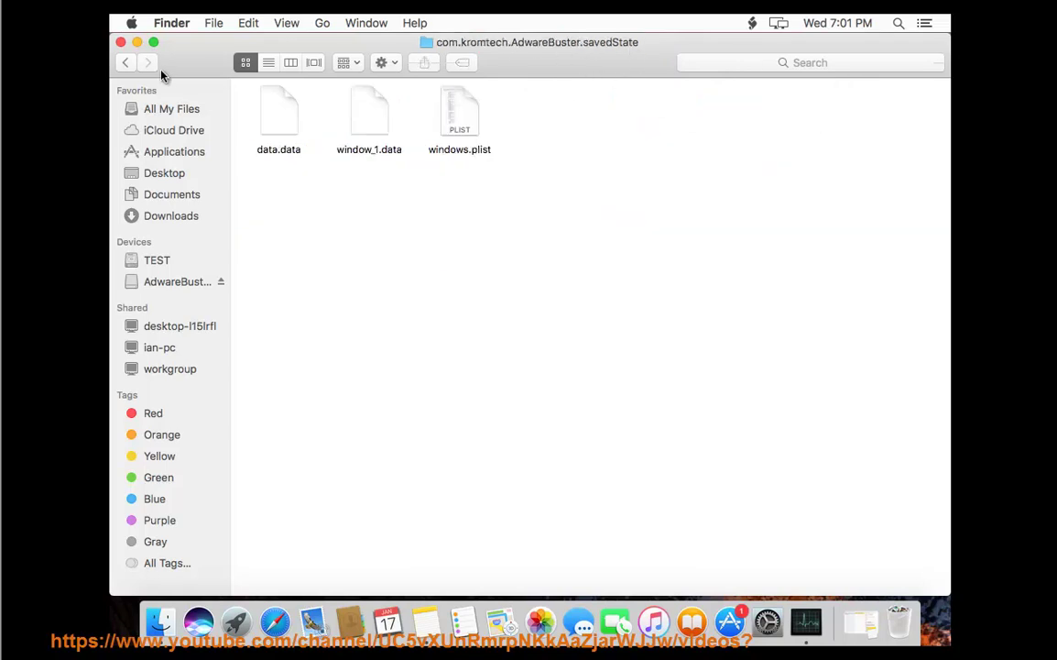
{"action": "key", "text": "super+Up"}
- Move the com.kromtech.AdwareBuster.savedState folder to the Trash and close the Saved Application State window
{"action": "left_click", "coordinate": [820, 112]}
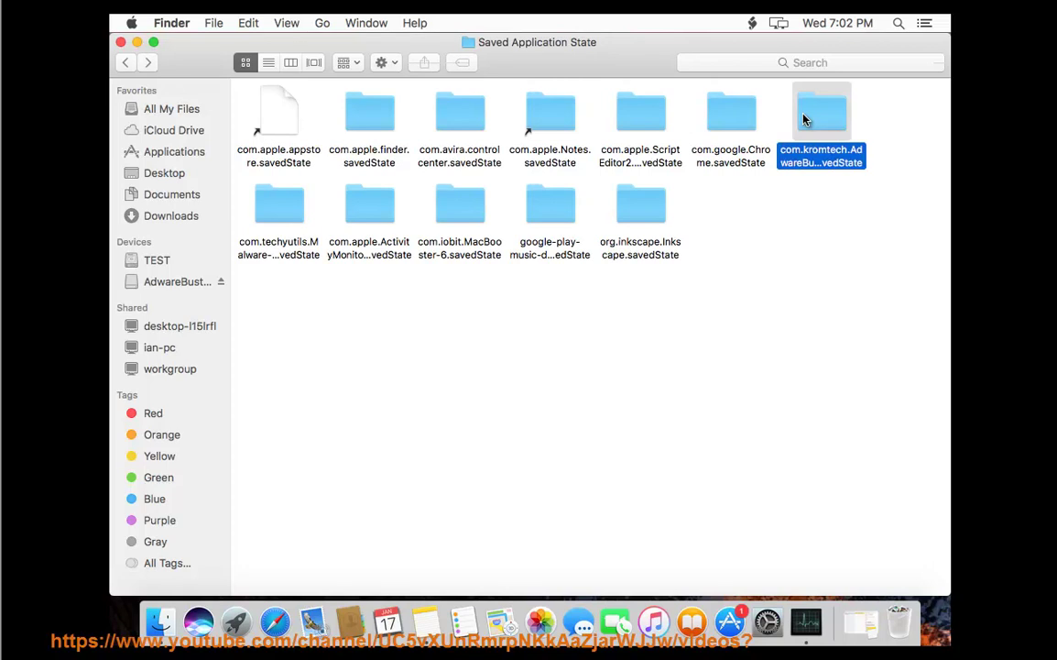
{"action": "right_click", "coordinate": [804, 112]}
{"action": "left_click", "coordinate": [683, 147]}
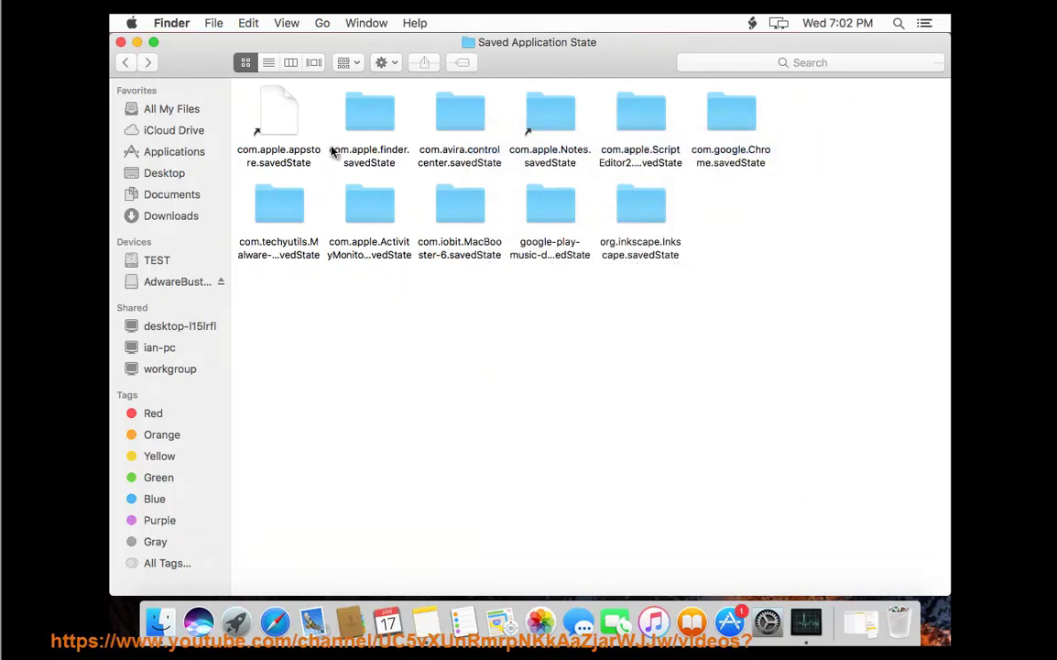
{"action": "left_click", "coordinate": [120, 44]}
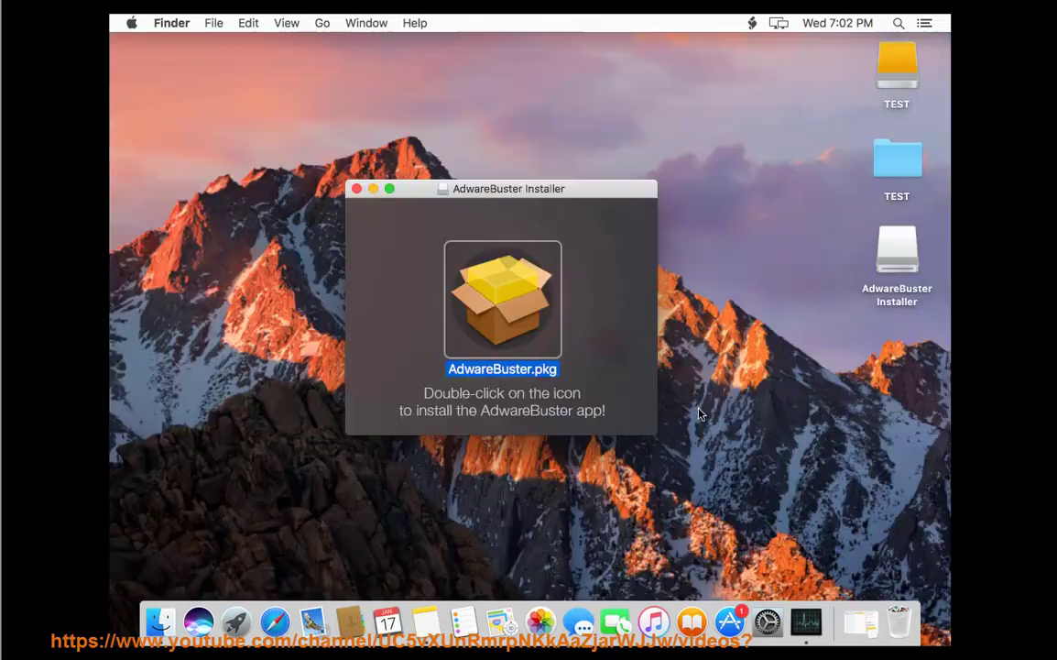
- Close the AdwareBuster Installer window and check the current user's login items in System Preferences' Users & Groups for AdwareBuster
{"action": "left_click", "coordinate": [358, 189]}
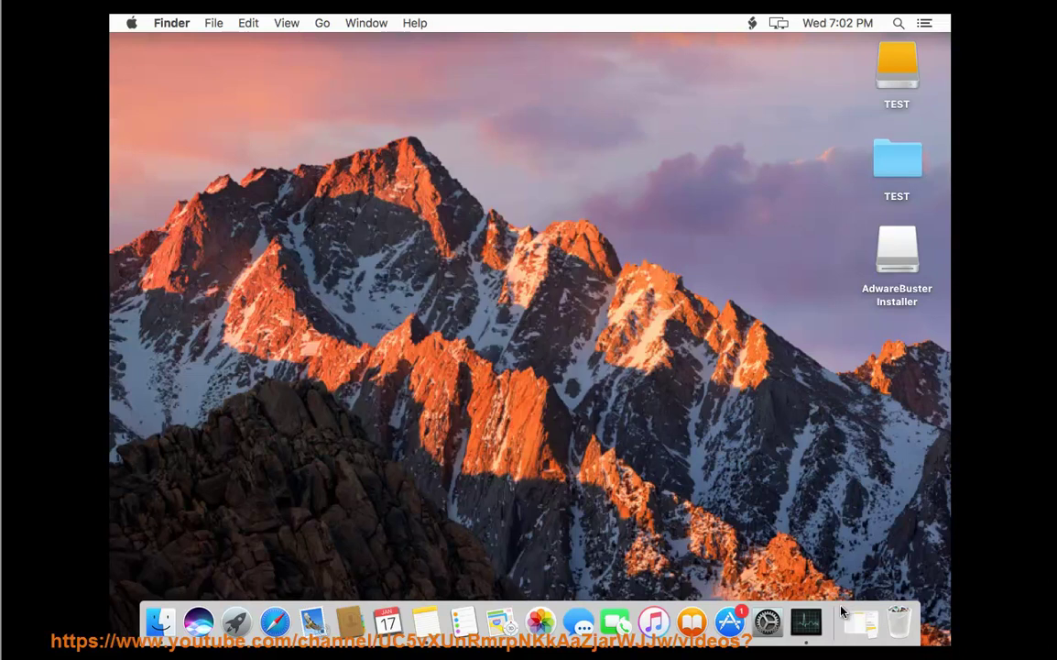
{"action": "left_click", "coordinate": [777, 625]}
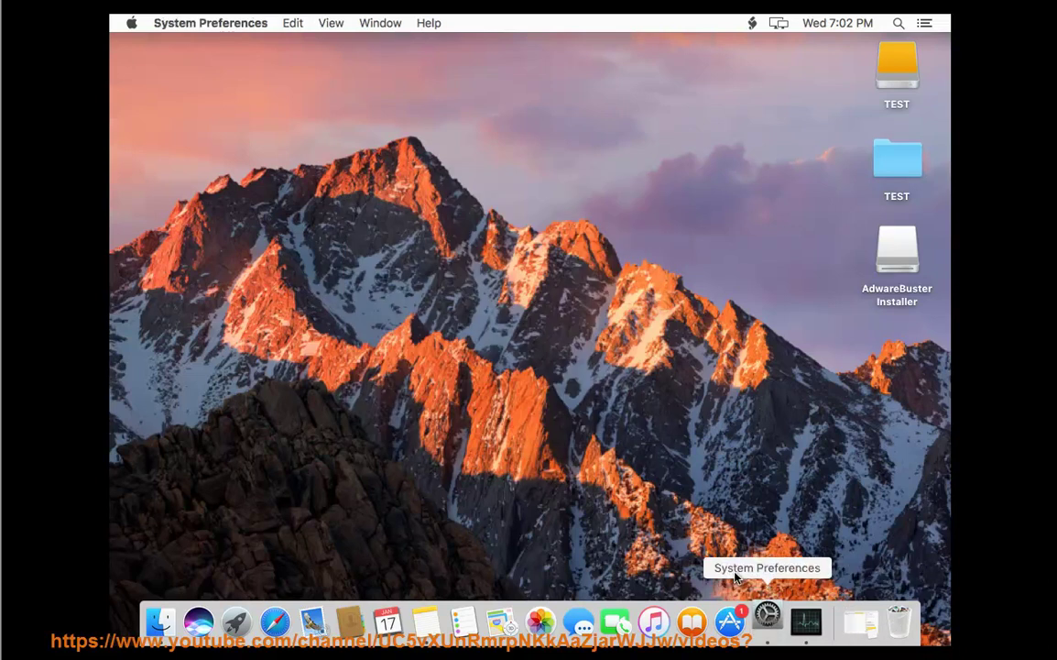
{"action": "left_click", "coordinate": [383, 477]}
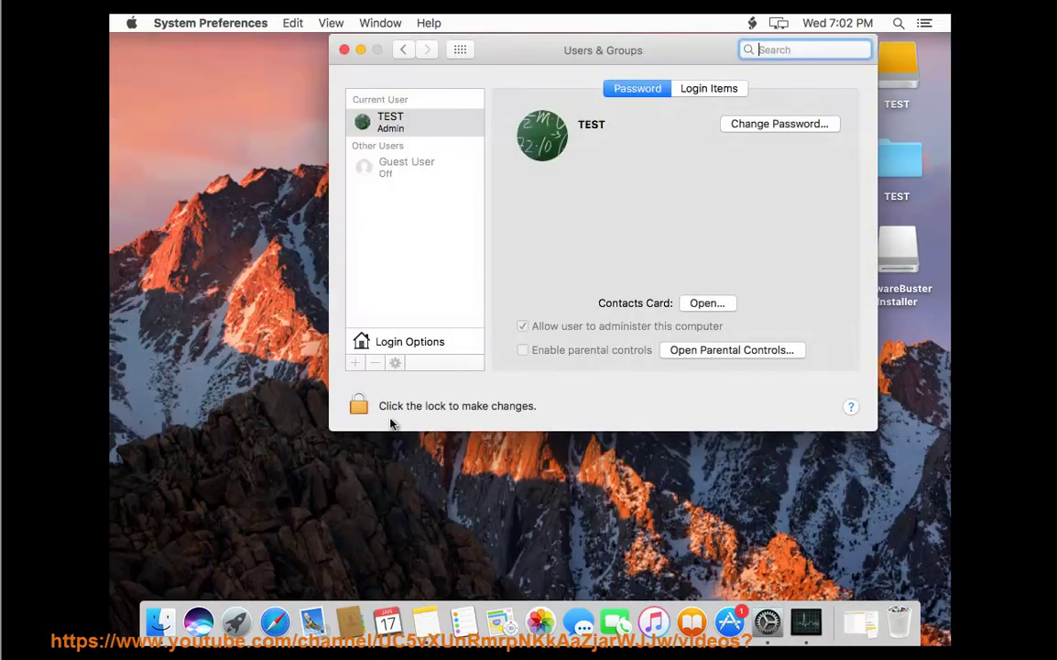
{"action": "left_click", "coordinate": [708, 90]}
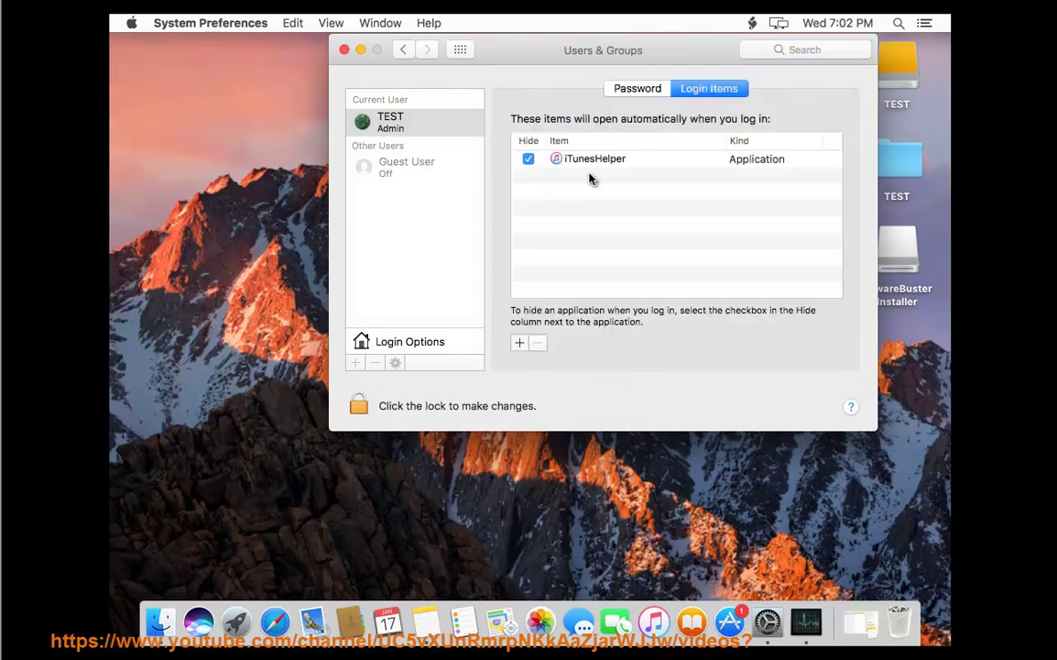
{"action": "left_click", "coordinate": [344, 50]}
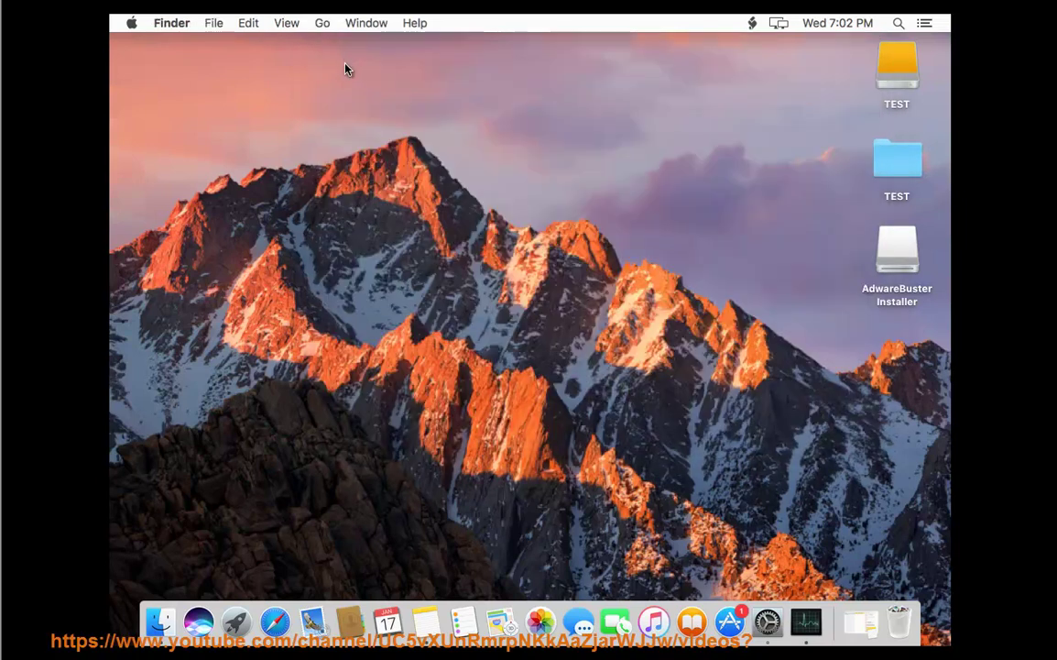
{"action": "left_click", "coordinate": [131, 24]}
{"action": "left_click", "coordinate": [181, 174]}
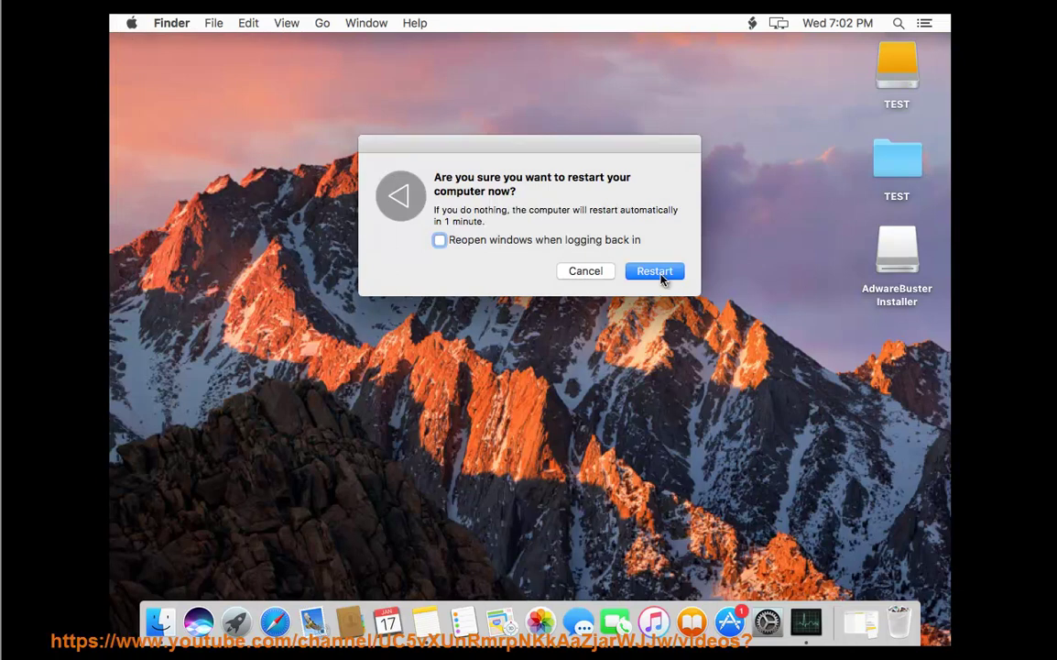
{"action": "key", "text": "Escape"}
- Eject the AdwareBuster Installer disk image from the desktop
{"action": "left_click", "coordinate": [894, 255]}
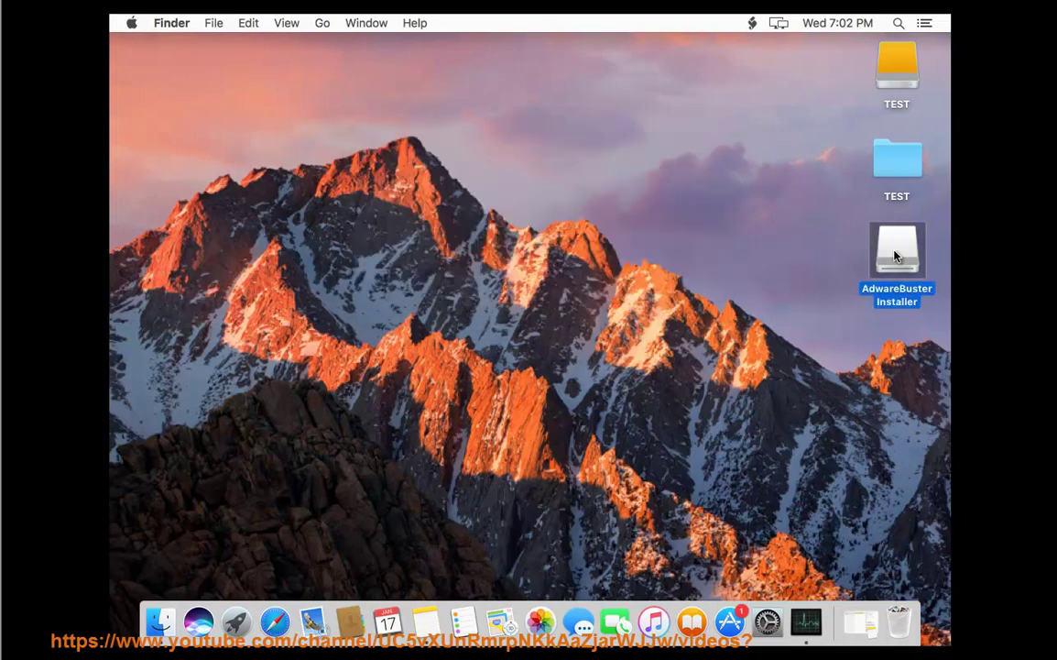
{"action": "right_click", "coordinate": [893, 249]}
{"action": "left_click", "coordinate": [847, 285]}
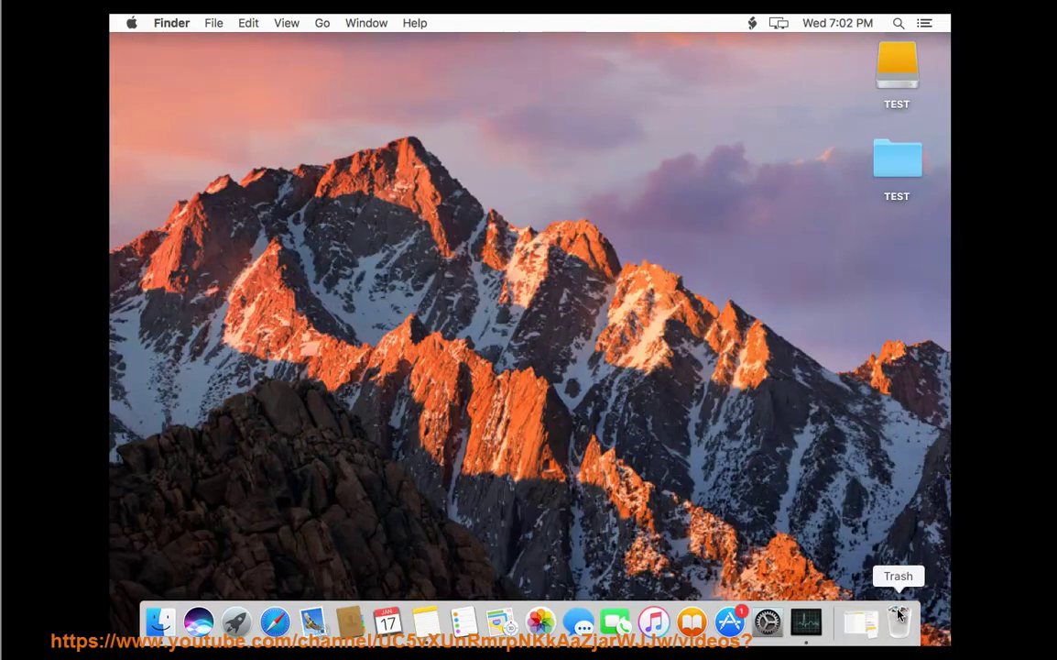
- Open the Trash and empty it to permanently erase the AdwareBuster application and its leftover files
{"action": "left_click", "coordinate": [898, 621]}
{"action": "left_click", "coordinate": [835, 157]}
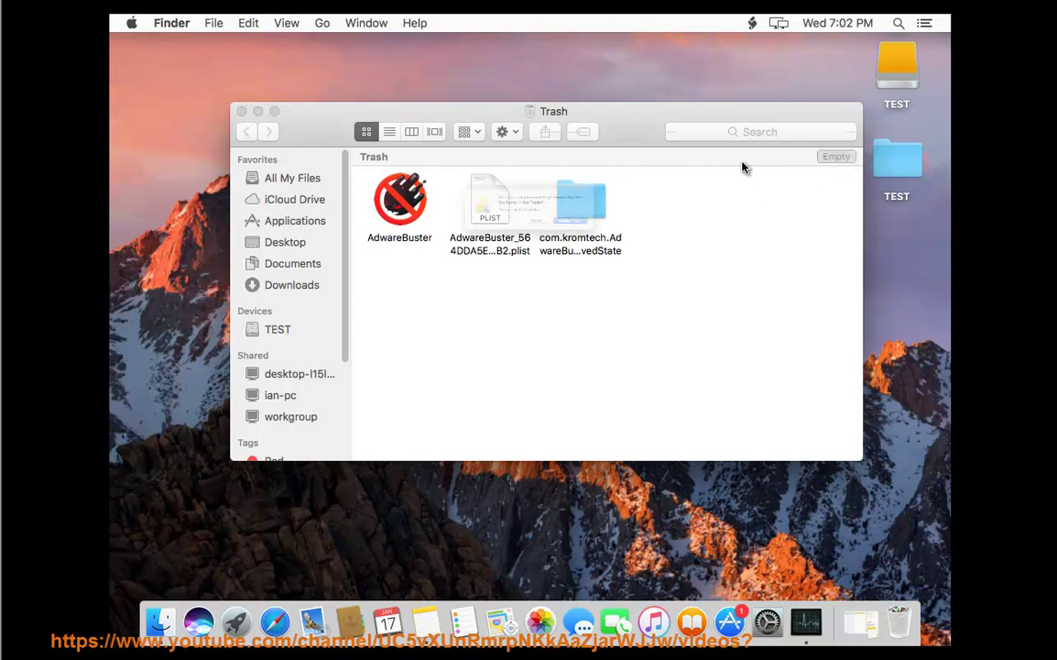